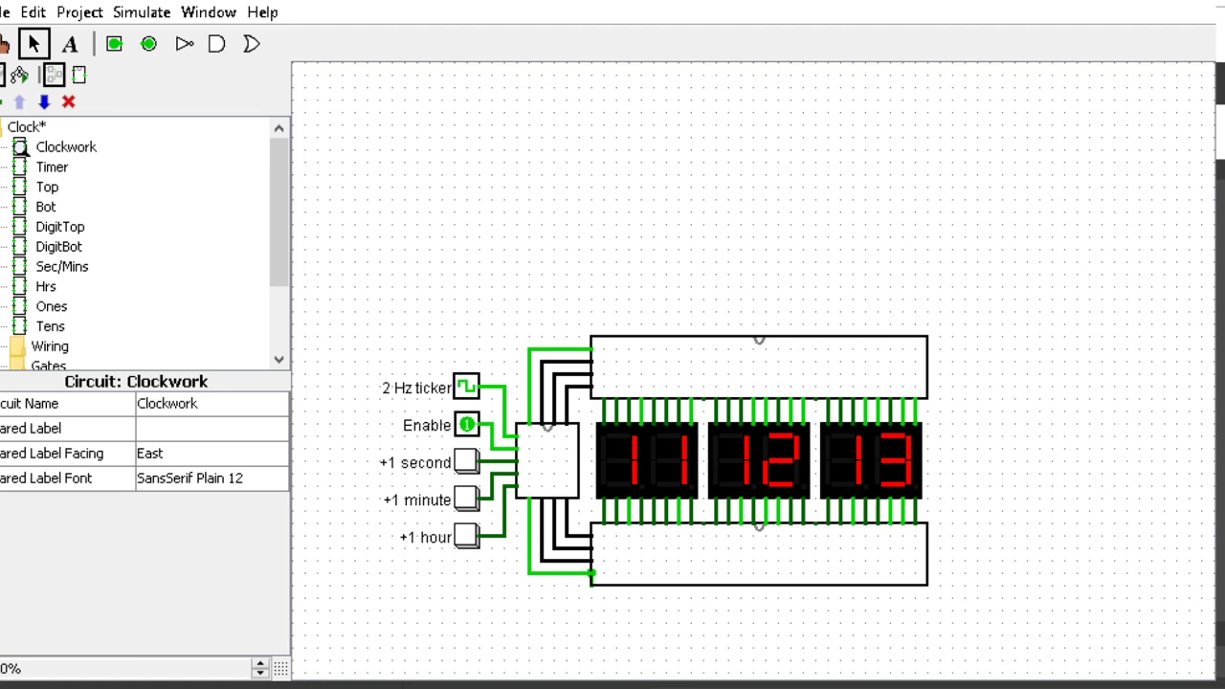
- Use the Poke tool to advance the clock by two seconds, two minutes and two hours, to 13:14:15
left_click(466, 462)
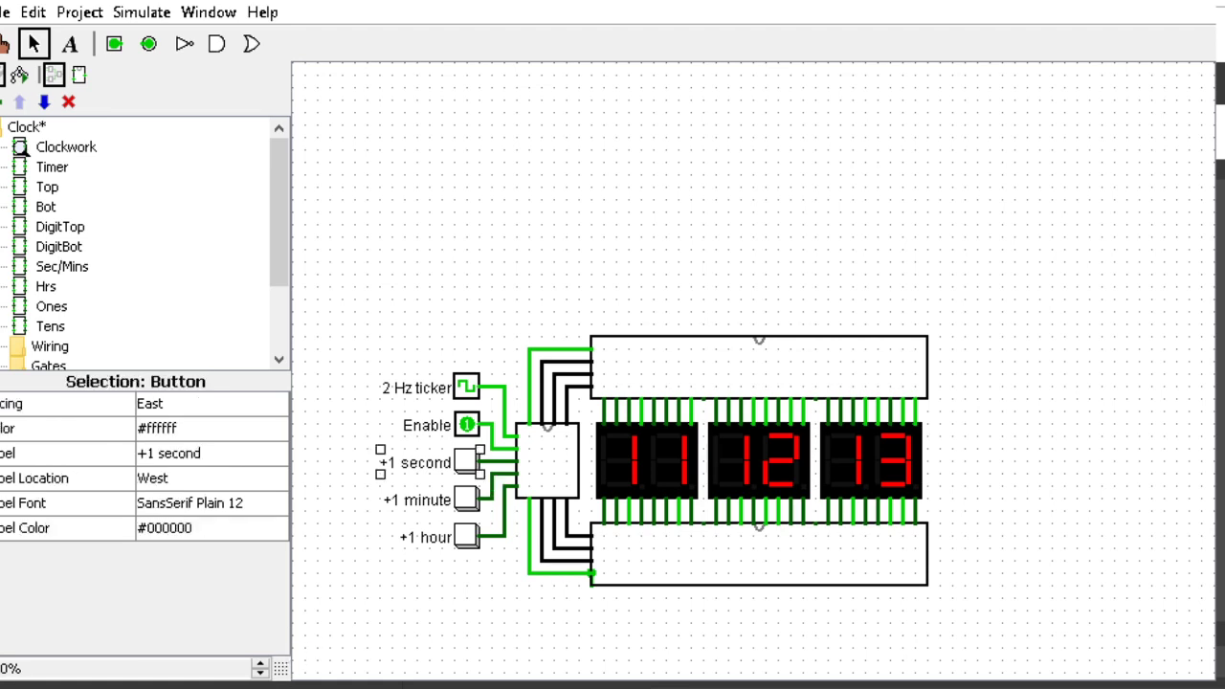
left_click(5, 44)
left_click(466, 461)
left_click(466, 499)
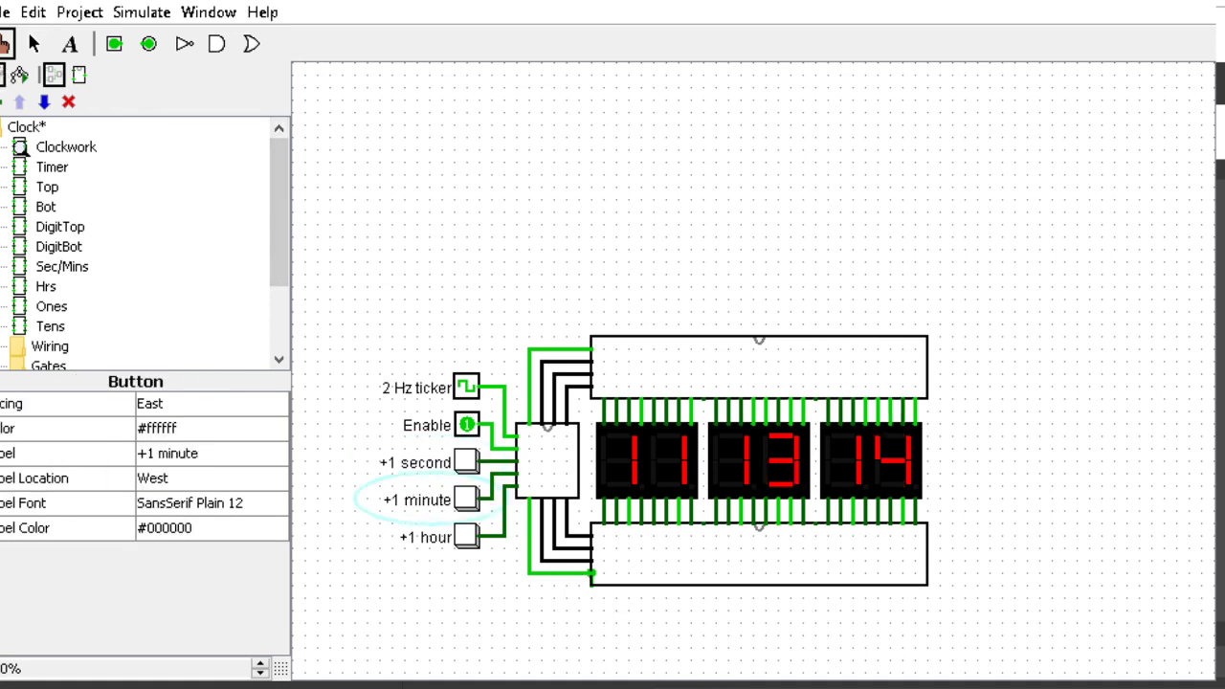
left_click(466, 536)
left_click(466, 536)
left_click(466, 499)
left_click(466, 461)
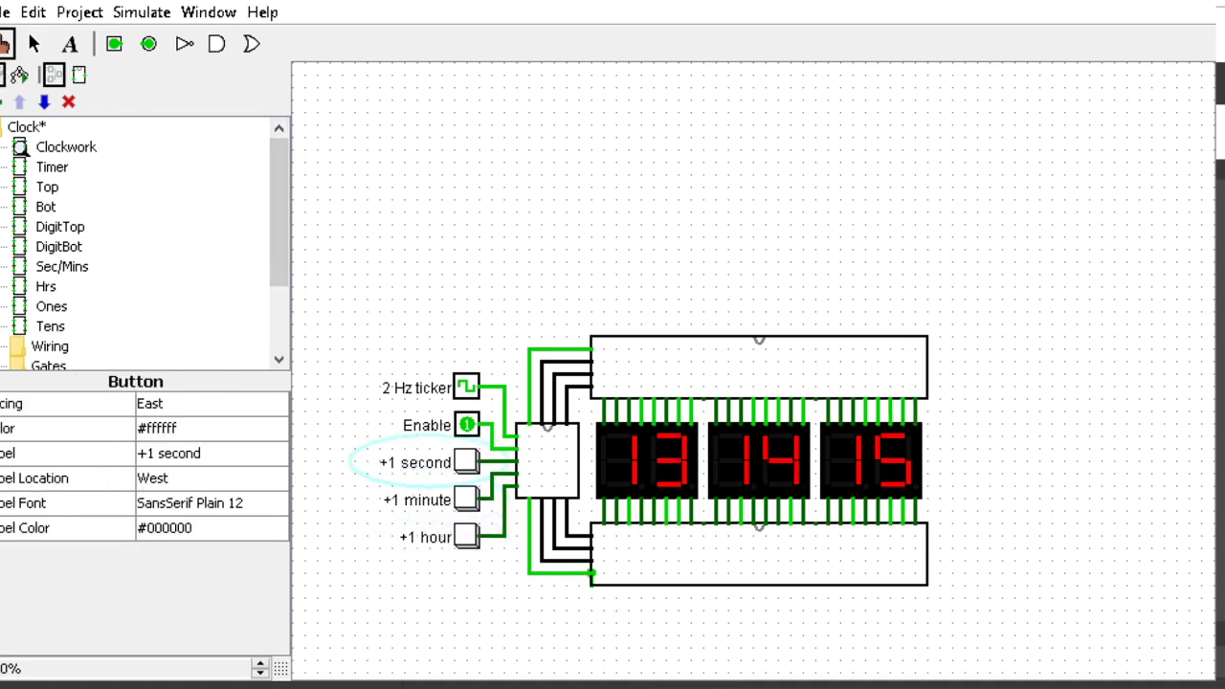
- Advance the clock's hours eleven more times, past 23, so the hour display rolls over to 00
left_click(467, 537)
left_click(467, 537)
left_click(467, 537)
left_click(466, 537)
left_click(467, 537)
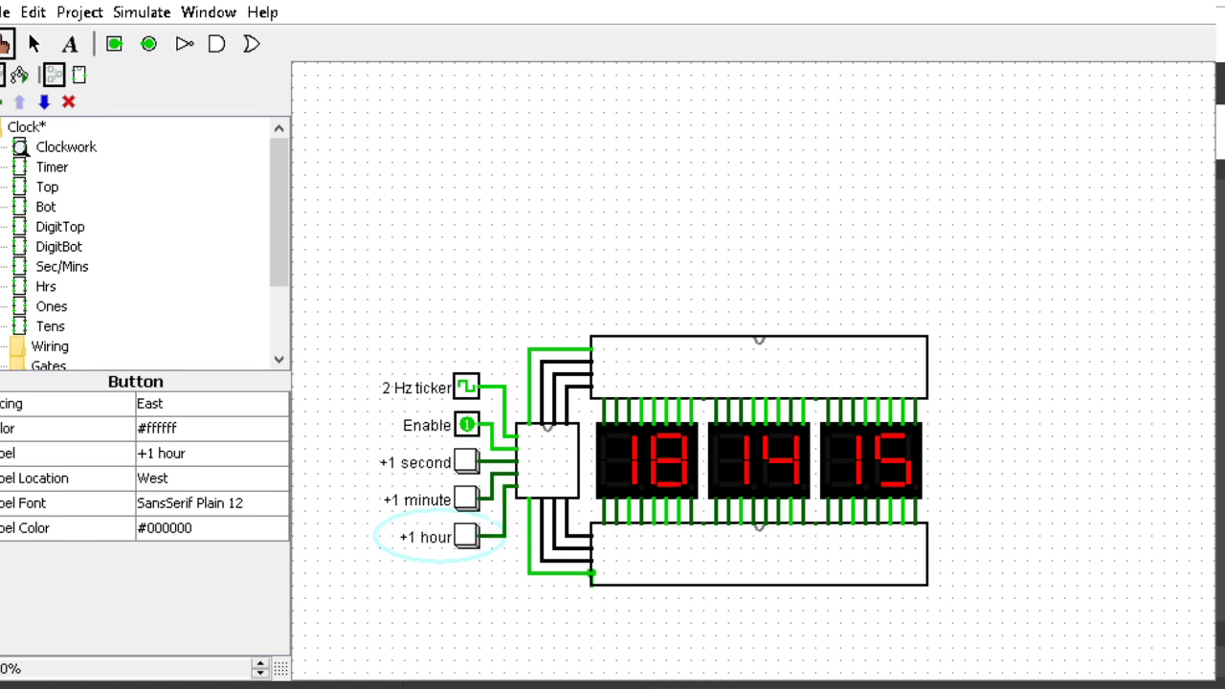
left_click(467, 537)
left_click(466, 536)
left_click(467, 537)
left_click(467, 536)
left_click(467, 536)
left_click(467, 536)
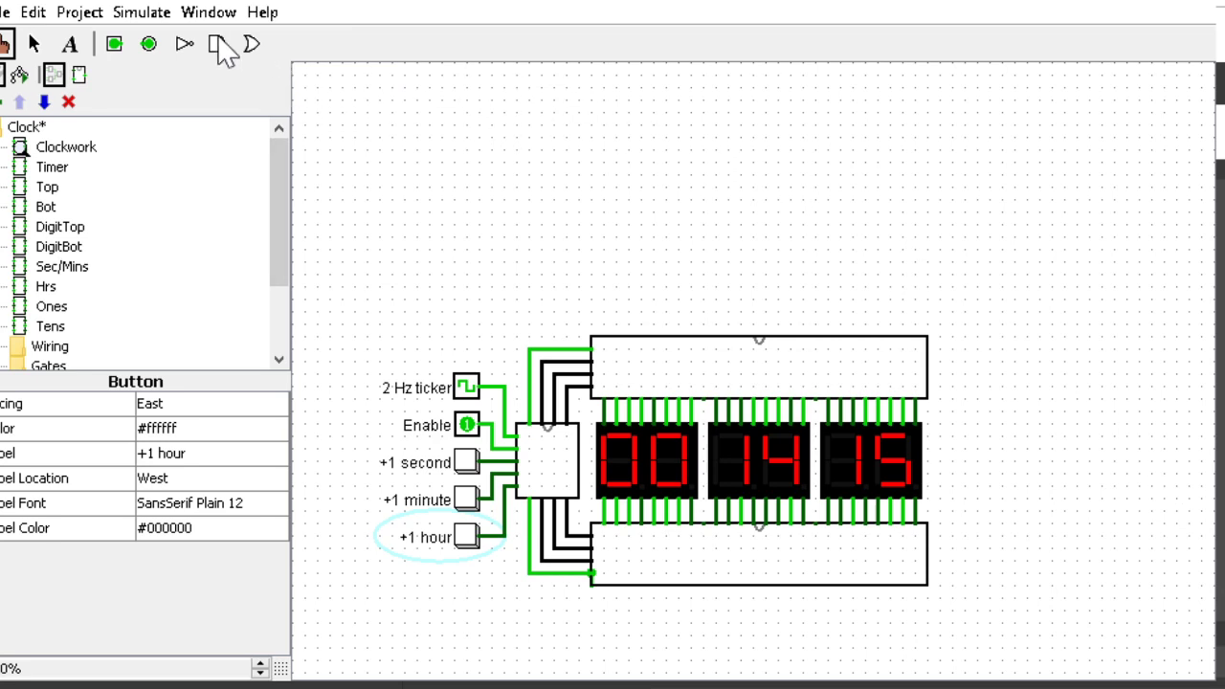
- Set the simulation's tick frequency to 2 Hz and enable ticks so the clock runs
left_click(142, 12)
mouse_move(220, 258)
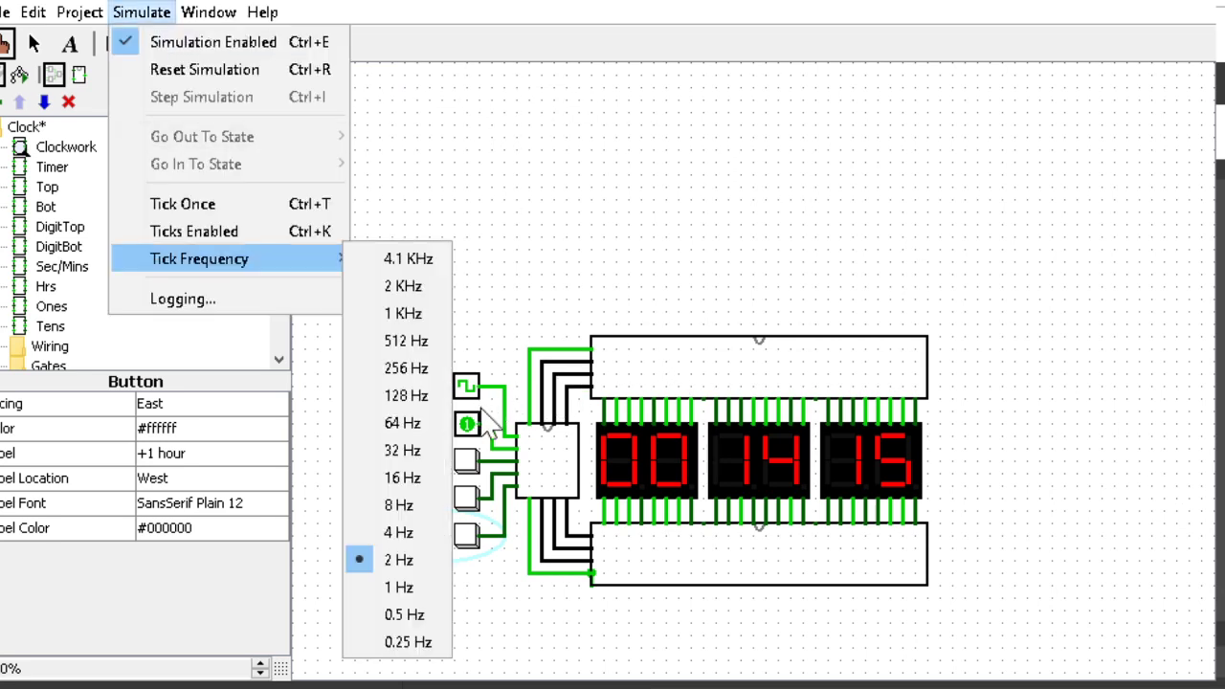
left_click(398, 559)
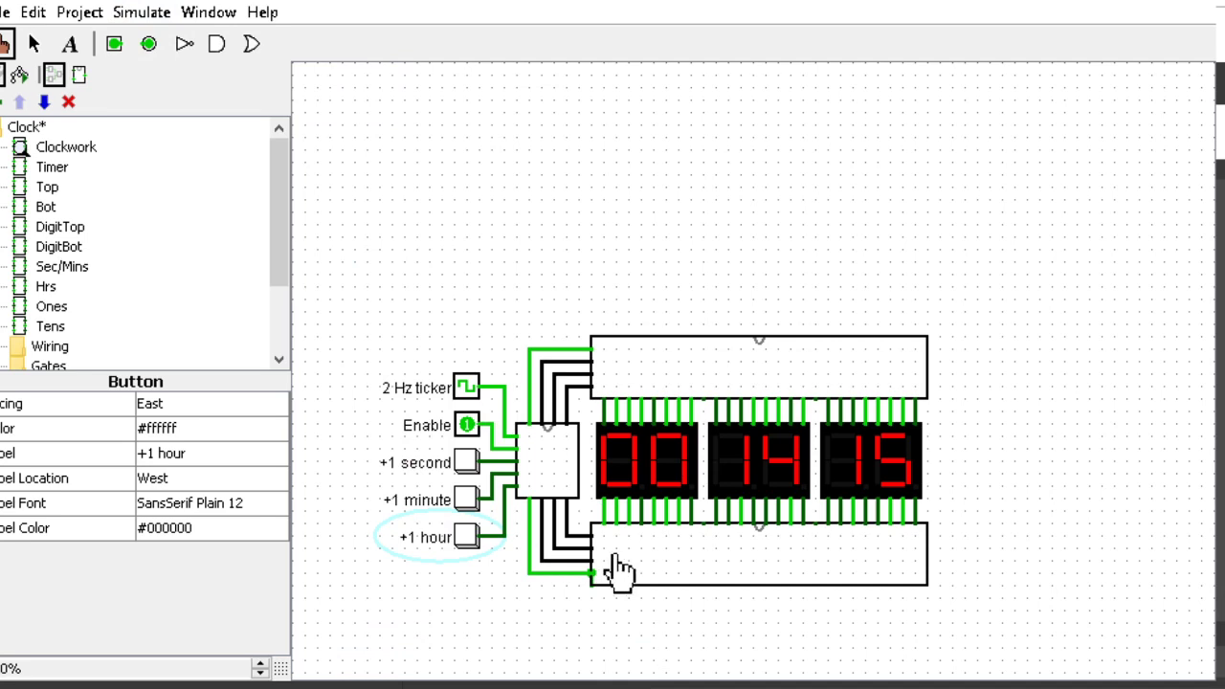
left_click(142, 12)
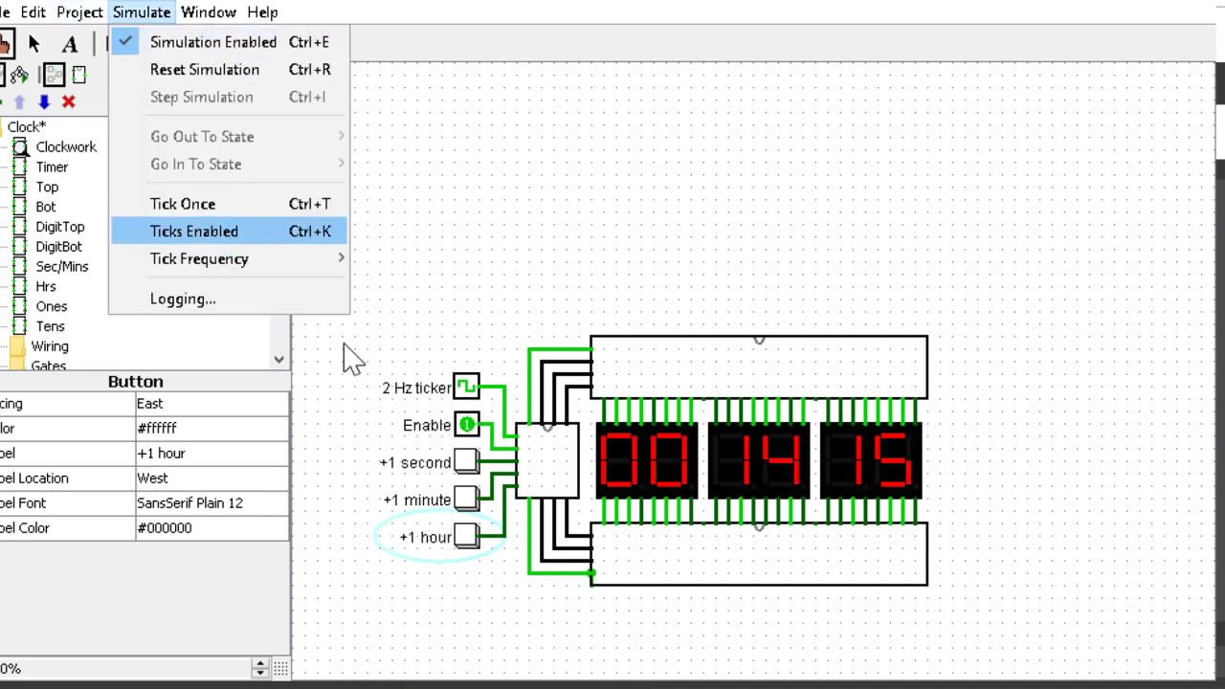
key("ctrl+k")
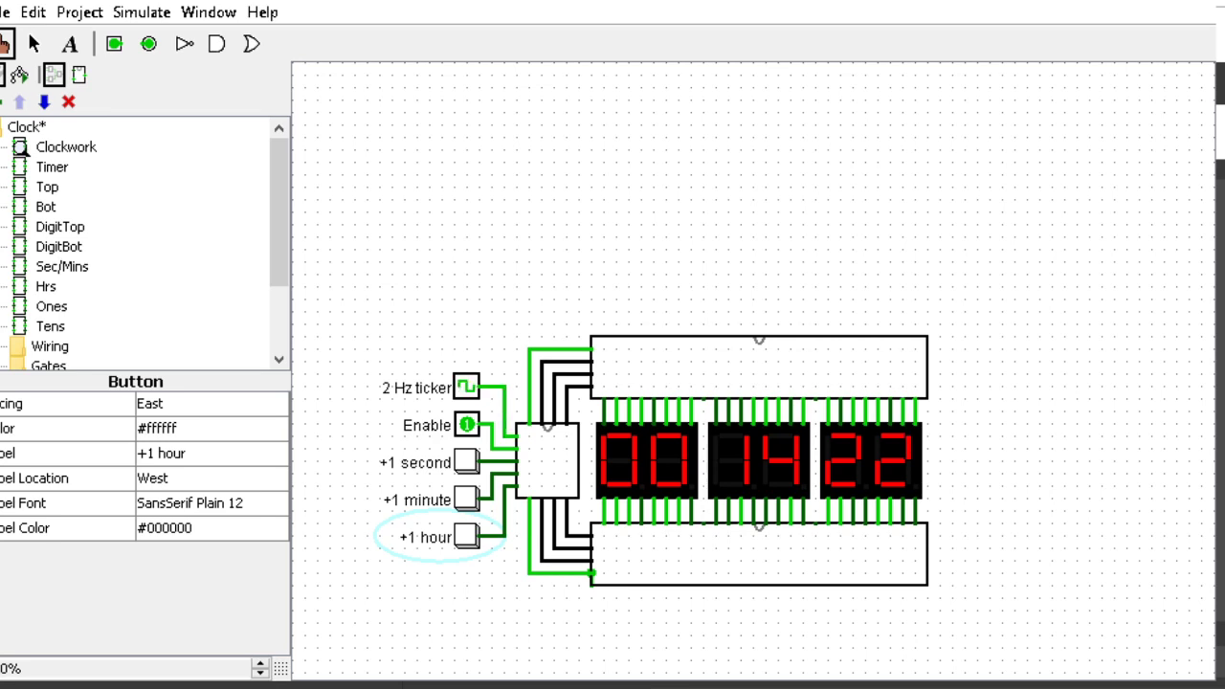
- Repeatedly trigger the +1 second input on the running clock to bring the seconds close to the minute rollover
left_click(467, 464)
left_click(468, 464)
left_click(468, 464)
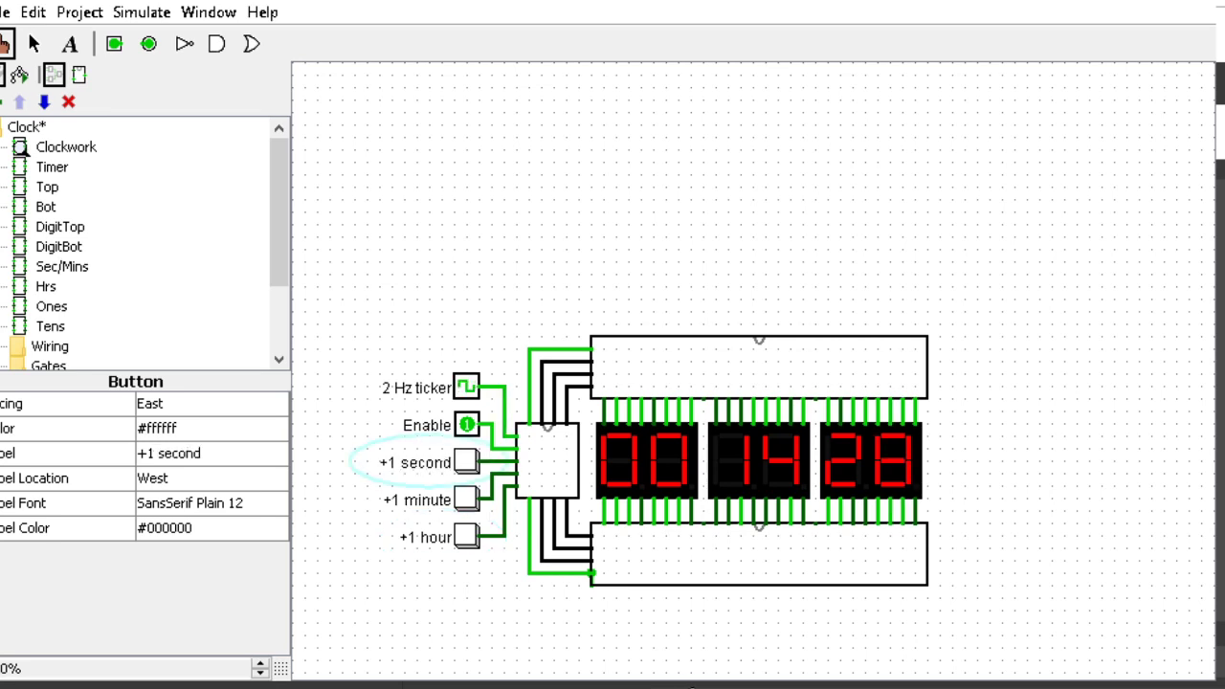
left_click(468, 464)
left_click(468, 464)
left_click(467, 464)
left_click(468, 464)
left_click(468, 464)
left_click(467, 464)
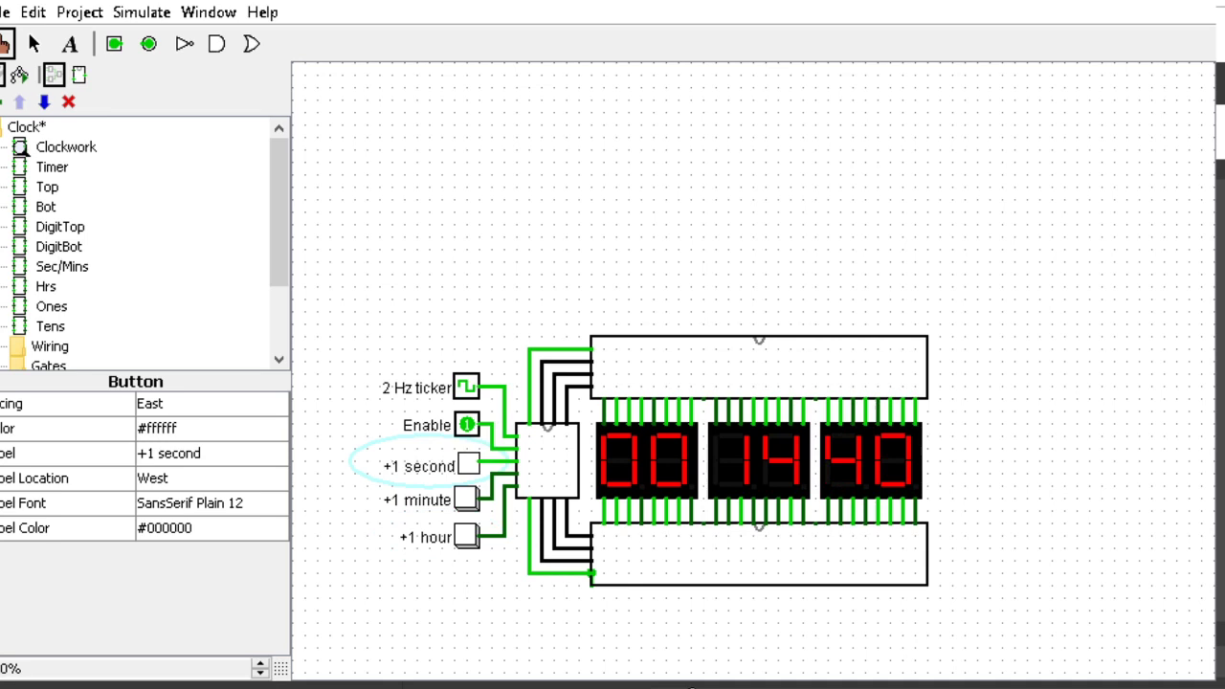
left_click(468, 464)
left_click(468, 464)
left_click(467, 464)
left_click(467, 464)
left_click(467, 464)
left_click(468, 464)
left_click(468, 464)
left_click(467, 464)
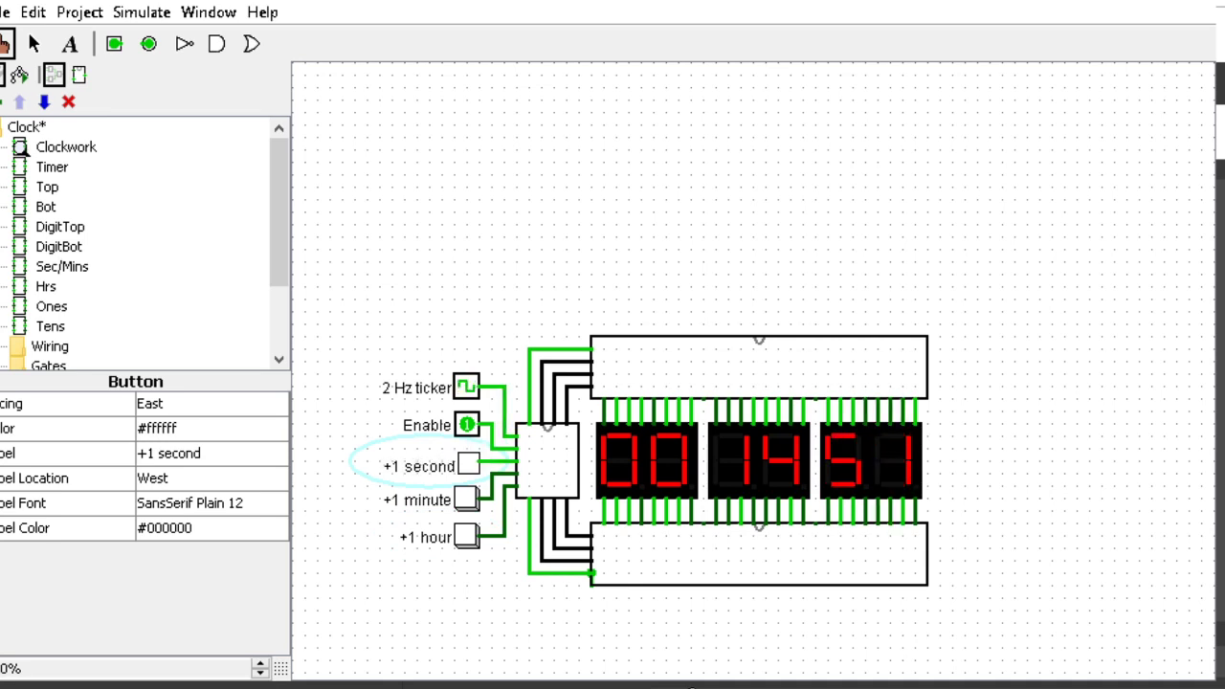
left_click(467, 464)
left_click(468, 464)
left_click(467, 464)
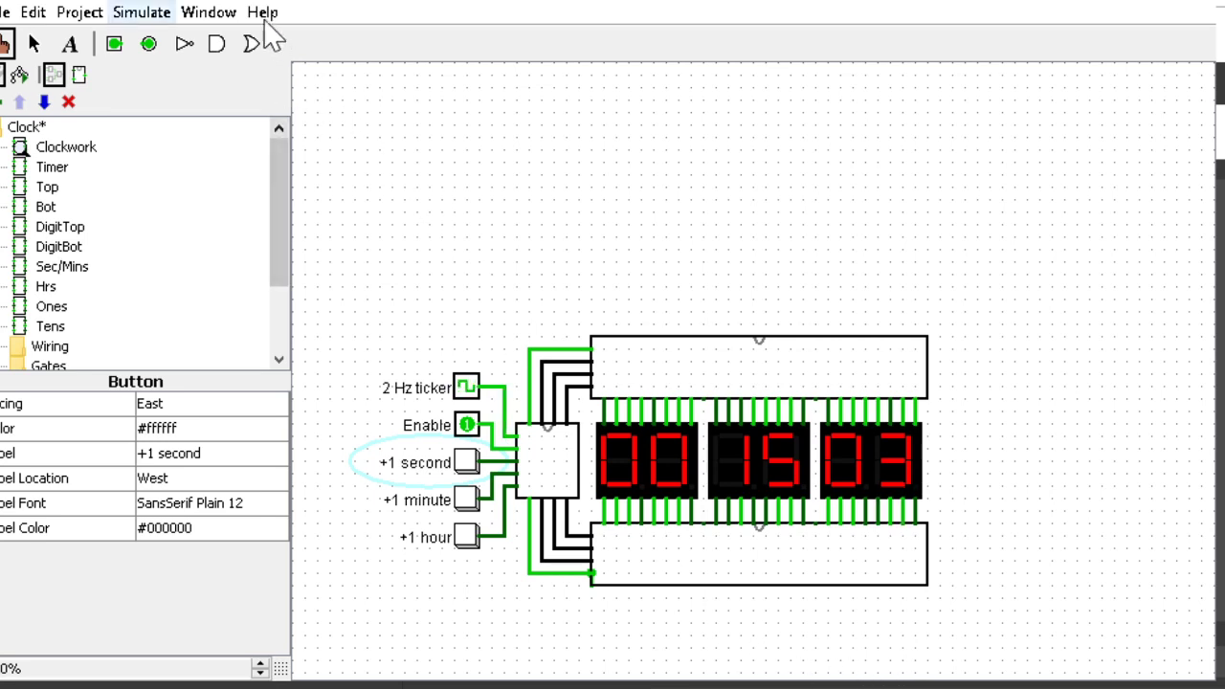
- Disable the simulation ticks to stop the running clock
left_click(141, 13)
mouse_move(208, 13)
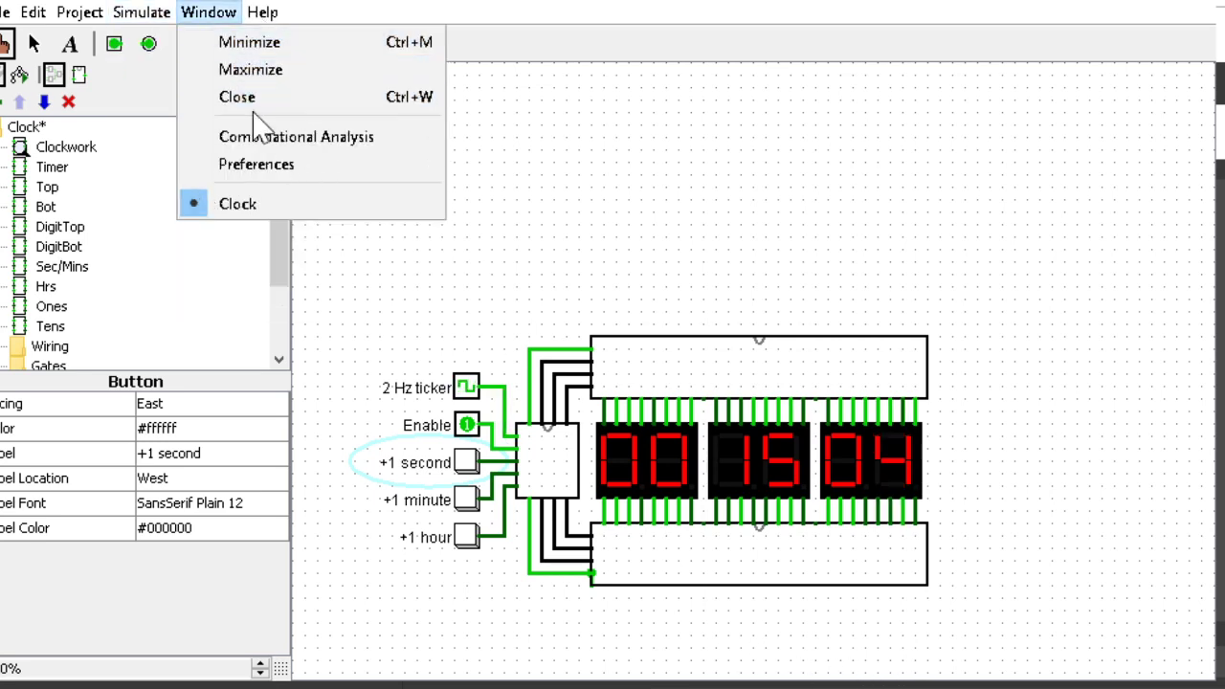
left_click(236, 343)
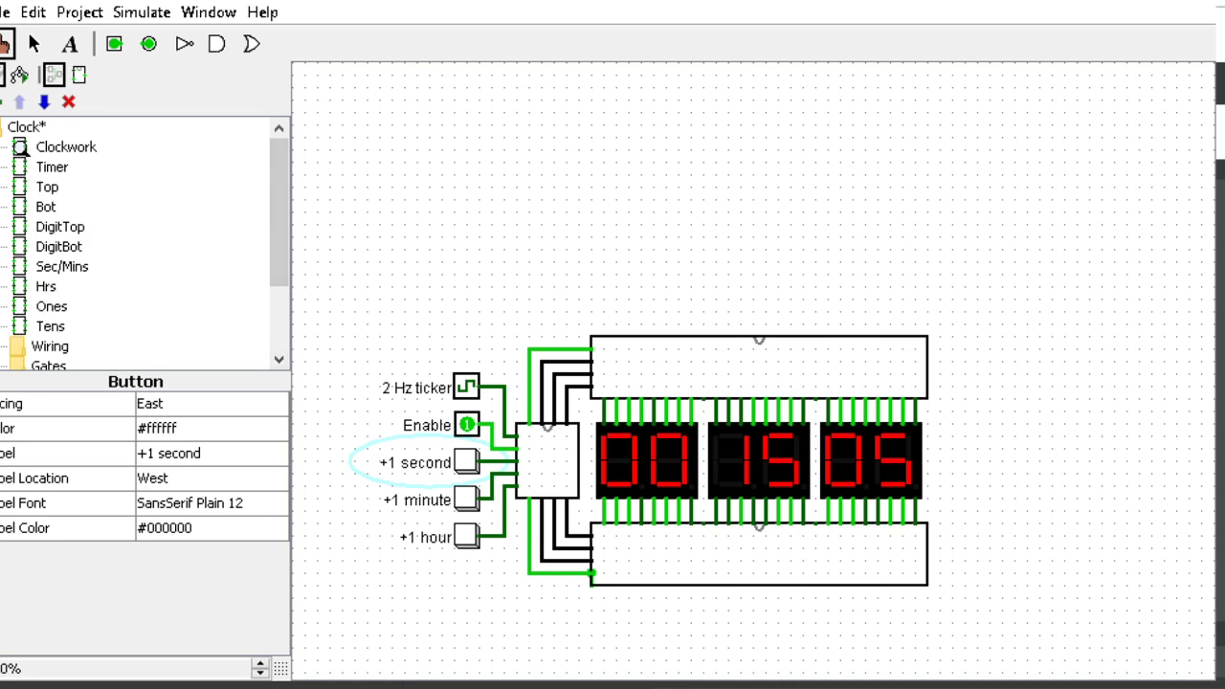
- Open the Timer subcircuit and examine its Seconds, Minutes and Hours blocks and both sets of outputs
left_click(762, 366)
left_click(549, 463)
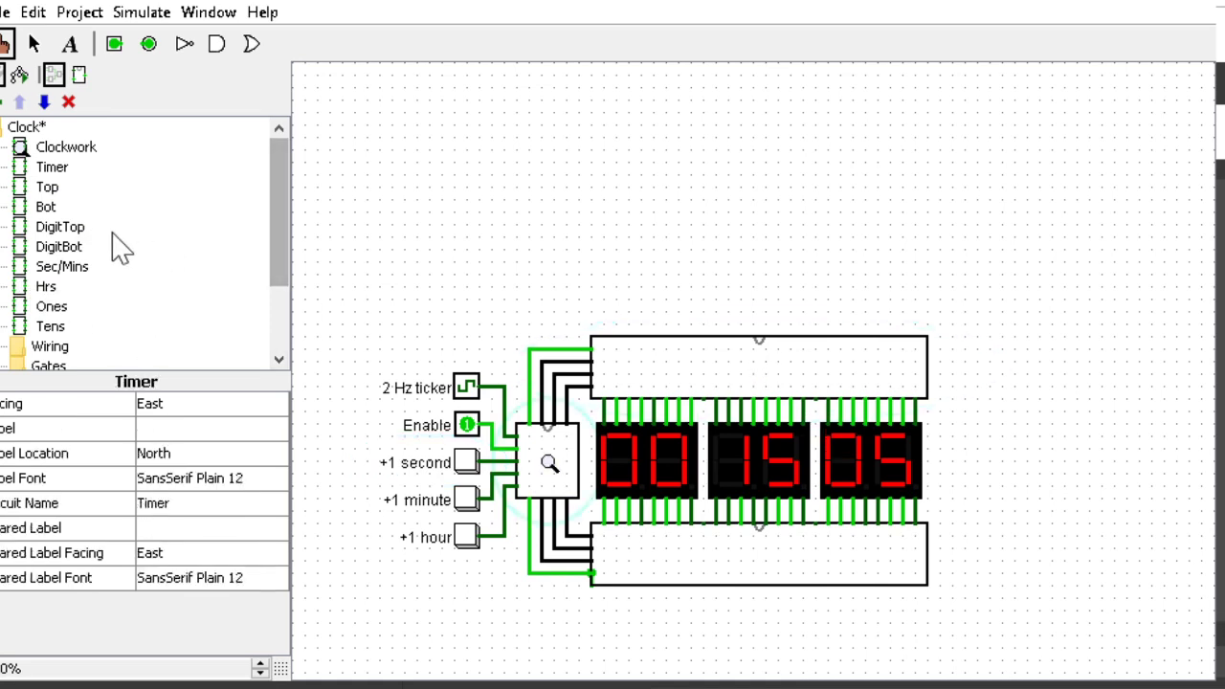
double_click(52, 167)
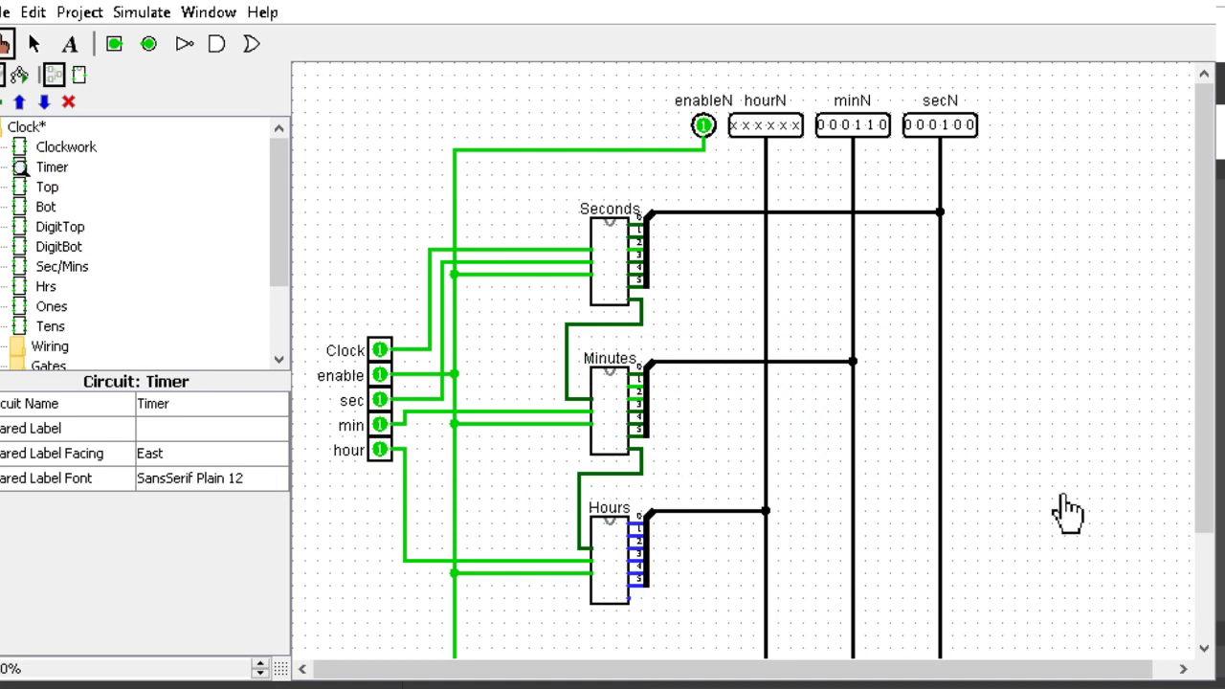
left_click(611, 263)
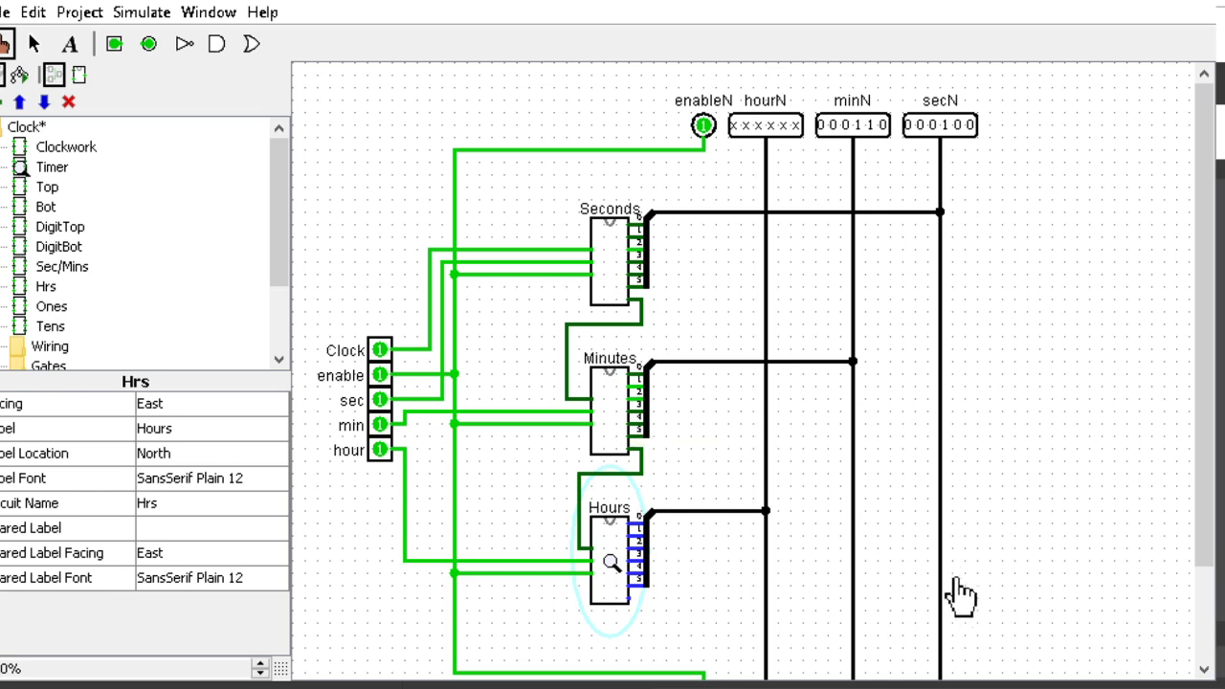
scroll(746, 373, "down", 3)
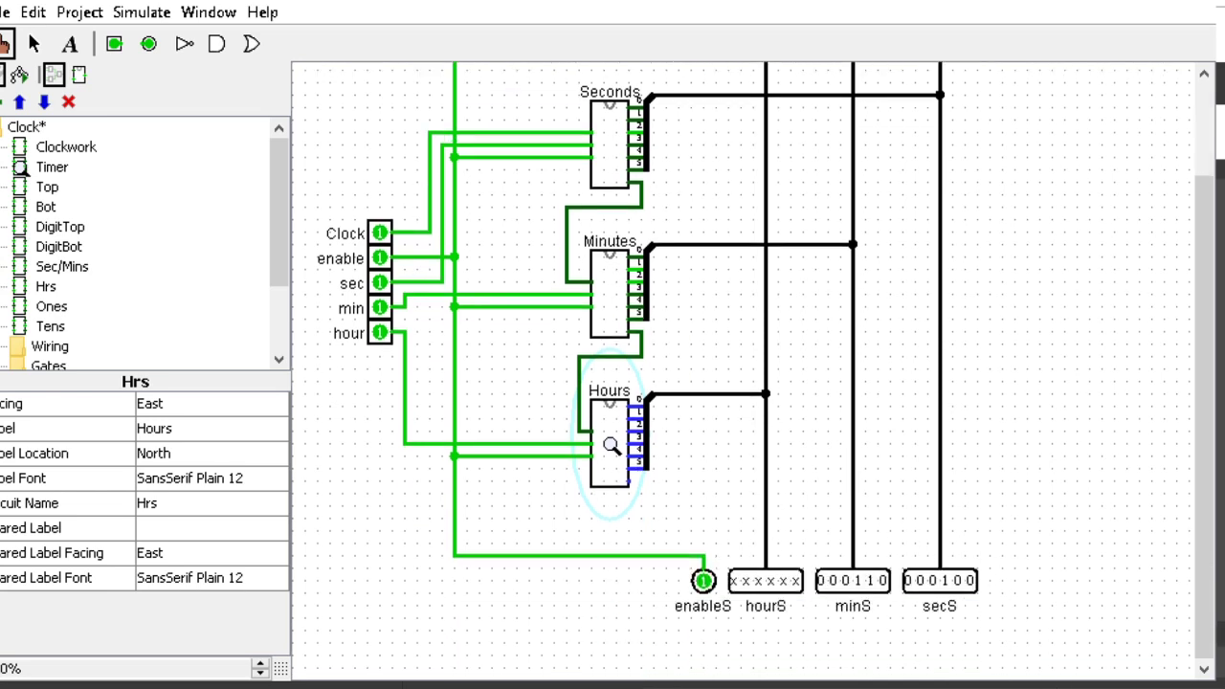
scroll(1023, 502, "up", 2)
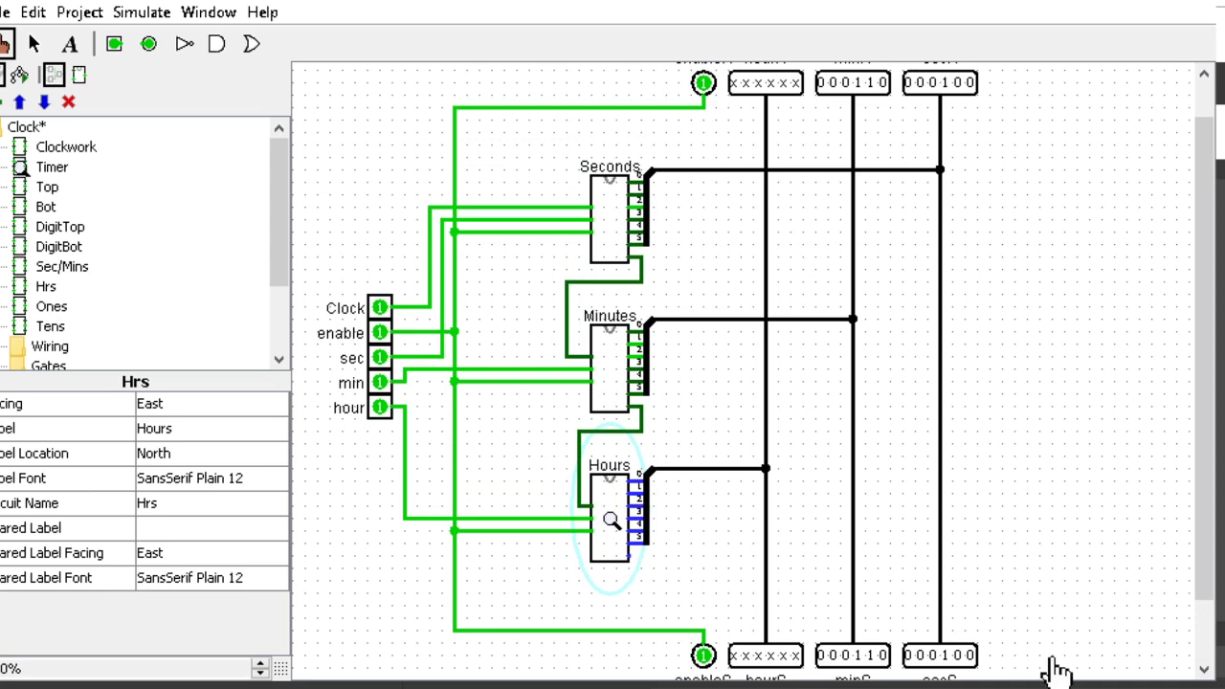
scroll(1052, 664, "down", 2)
- Return to the Clockwork circuit and inspect the Top and Bot blocks wired to the digit displays
double_click(75, 148)
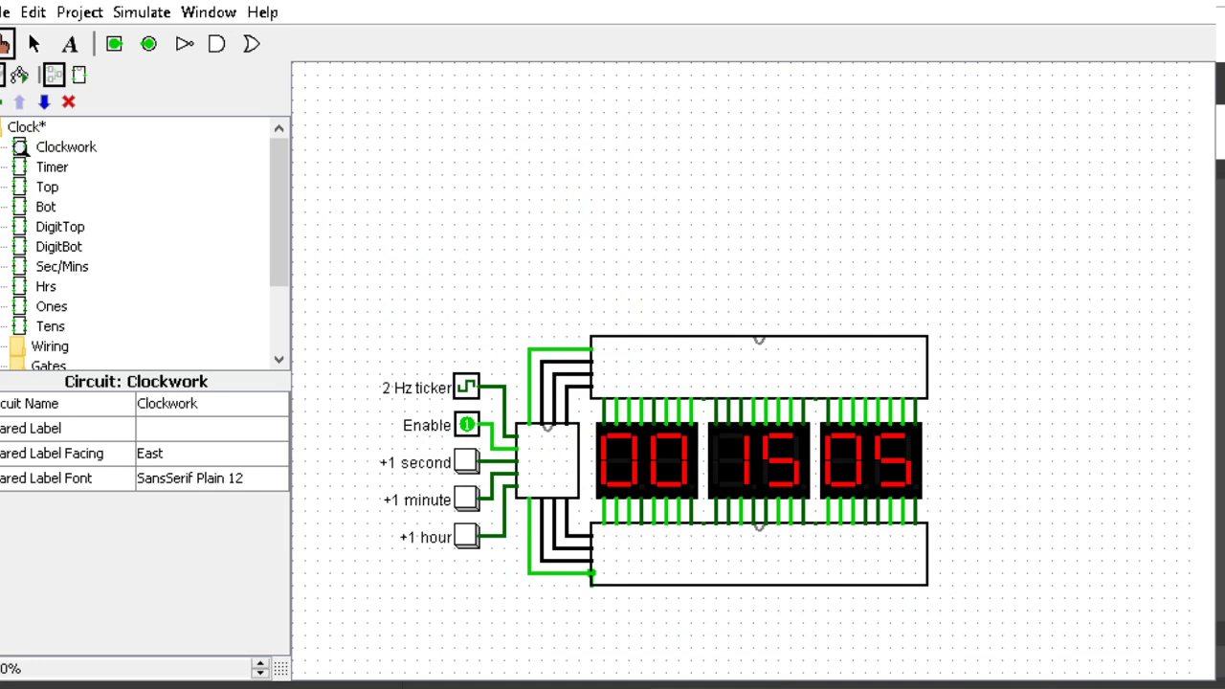
left_click(760, 369)
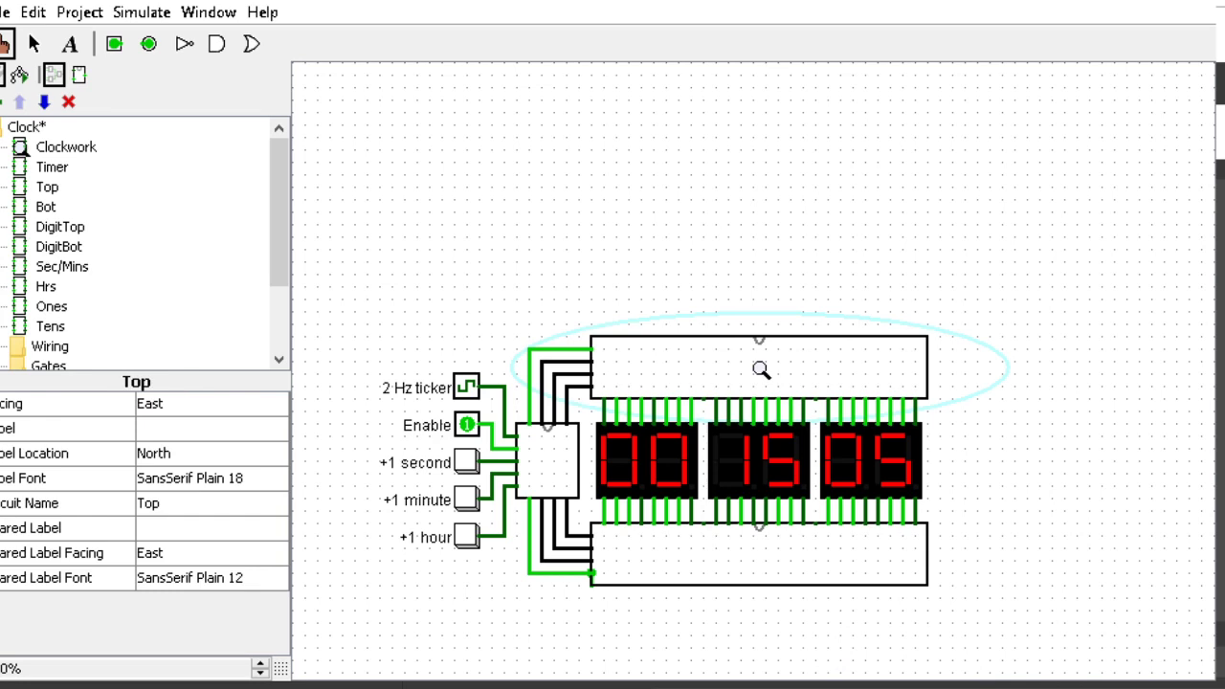
left_click(760, 556)
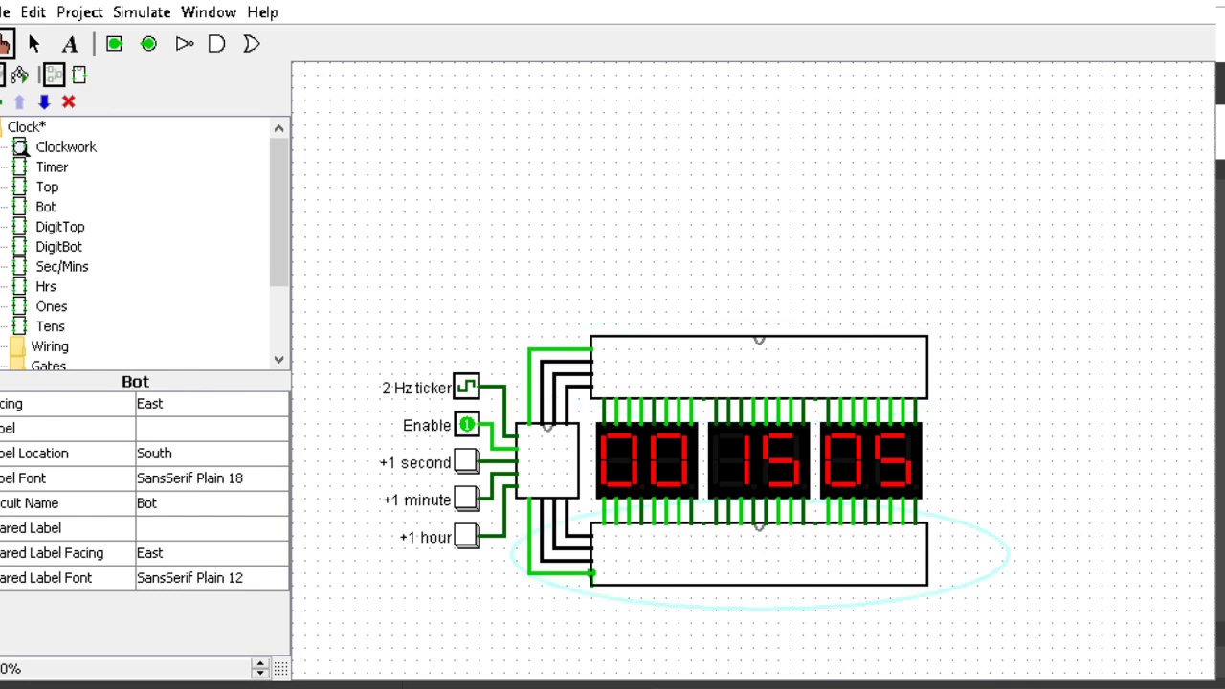
left_click(53, 77)
mouse_move(591, 573)
left_mouse_down()
mouse_move(568, 573)
mouse_move(591, 581)
left_mouse_up()
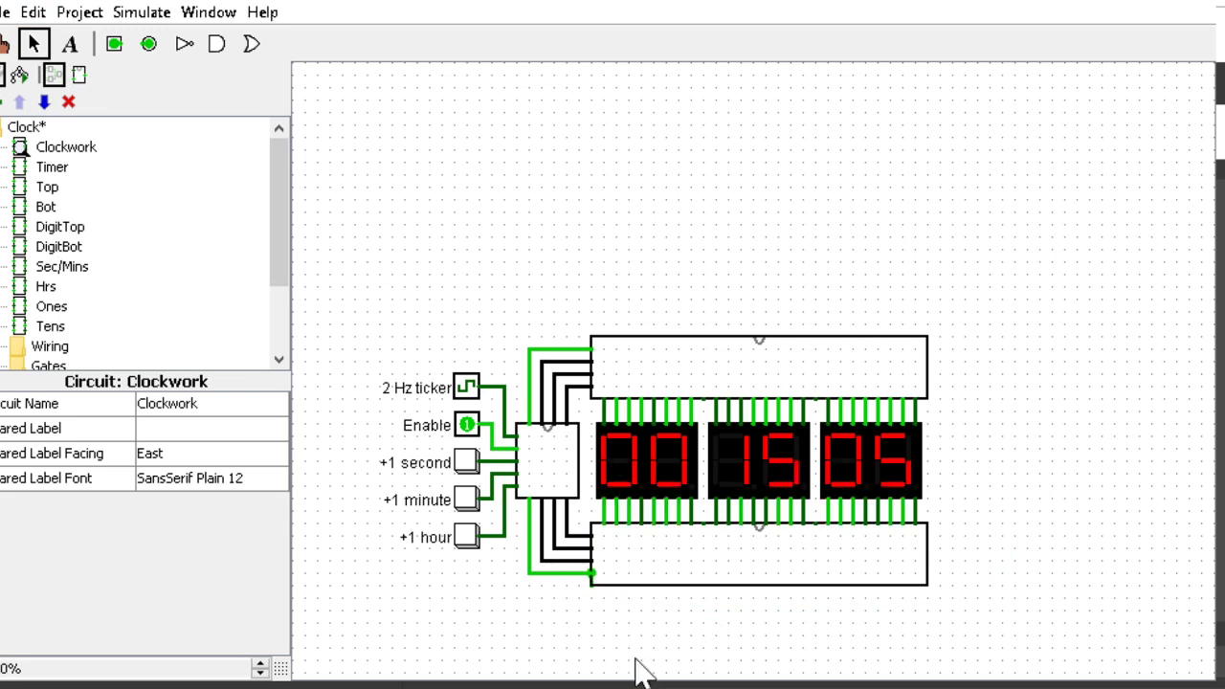
- Reopen the Timer circuit, identify the Seconds block's circuit, and open the Sec/Mins subcircuit with its outputs in view
double_click(52, 167)
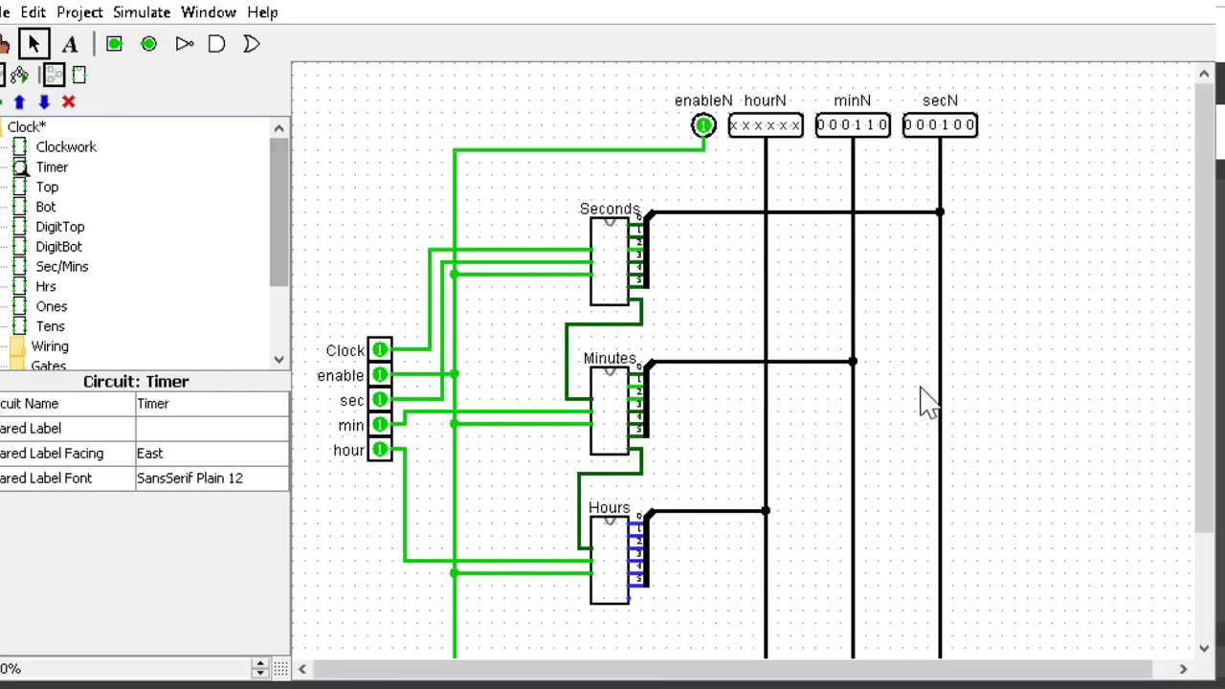
left_click(609, 261)
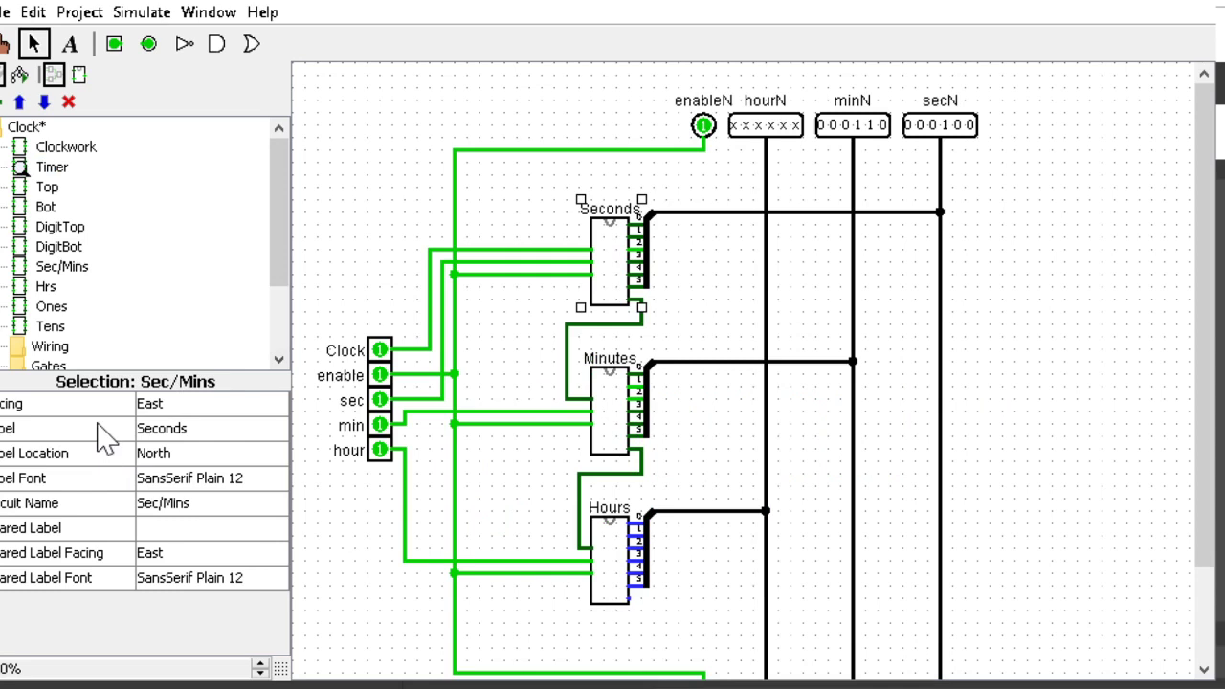
double_click(63, 267)
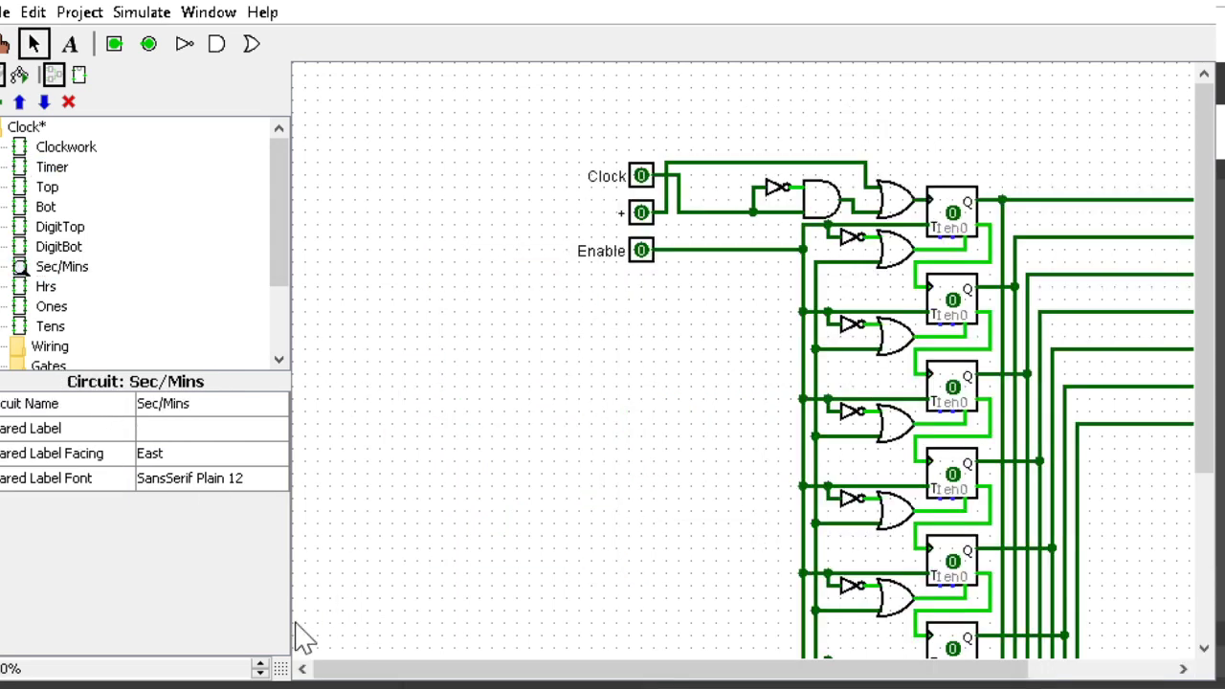
left_click_drag(670, 669, 814, 669)
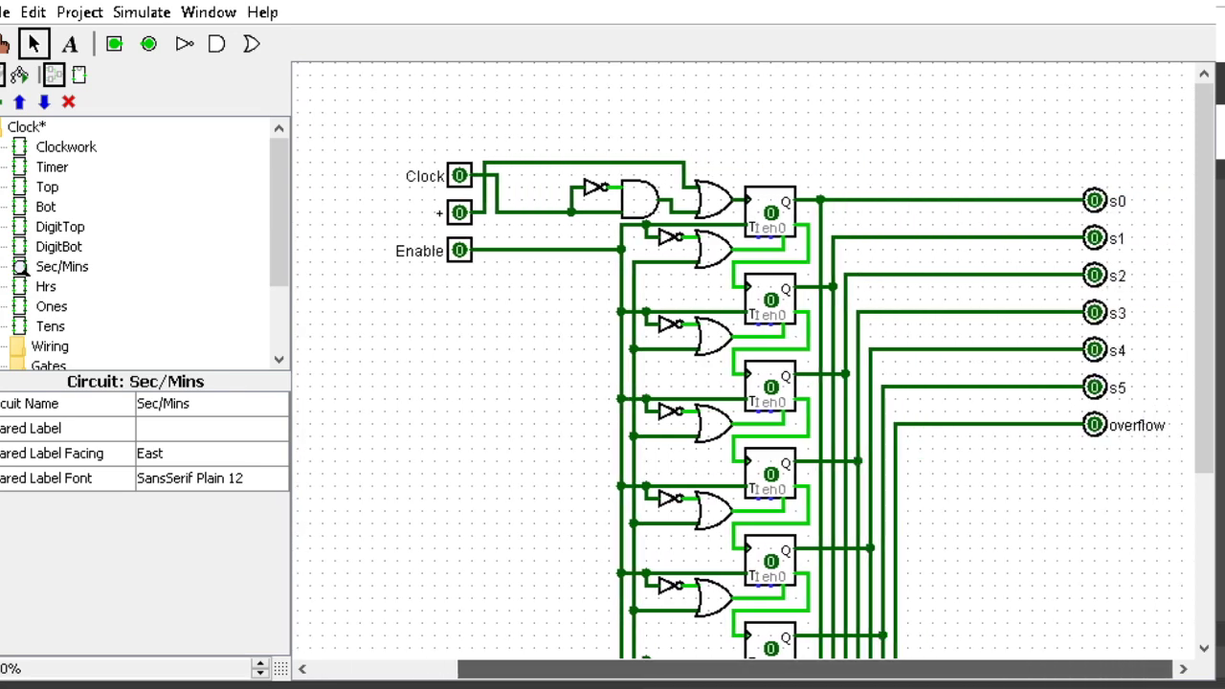
- Examine the Sec/Mins subcircuit: its inputs, flip-flop chain, outputs s0 to s5, and the AND gate driving the overflow and reset lines
scroll(1100, 430, "down", 7)
scroll(1101, 430, "up", 7)
scroll(1107, 437, "down", 2)
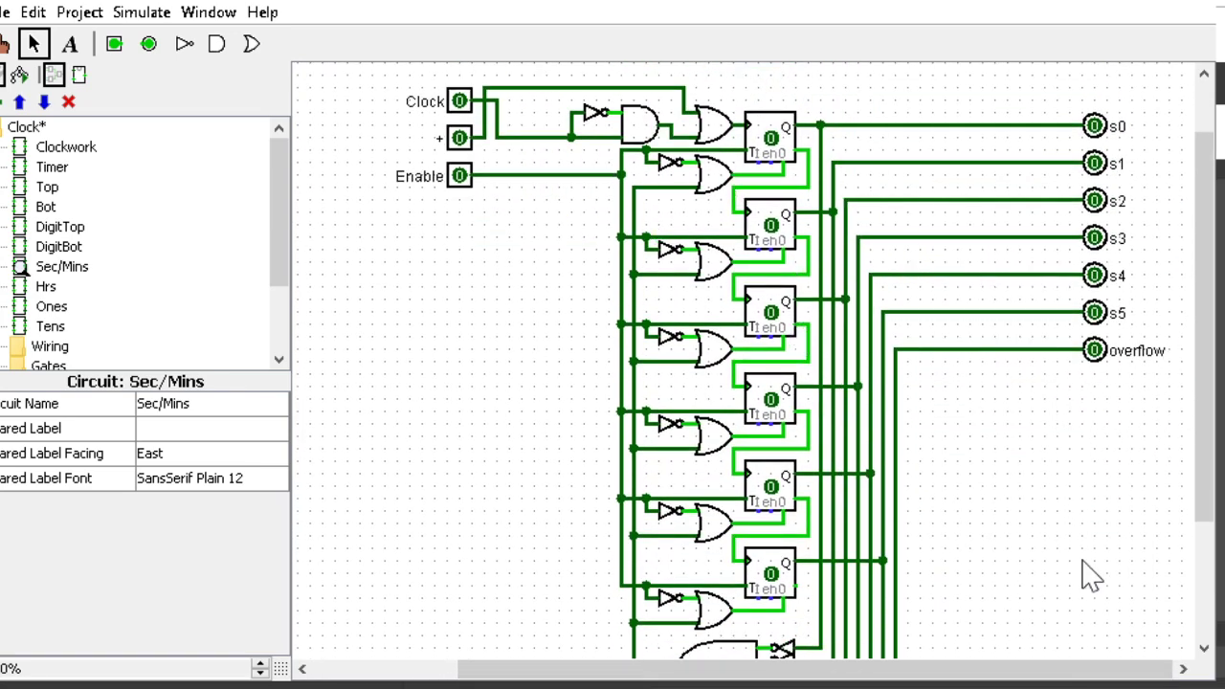
scroll(1100, 564, "down", 1)
scroll(1014, 526, "up", 2)
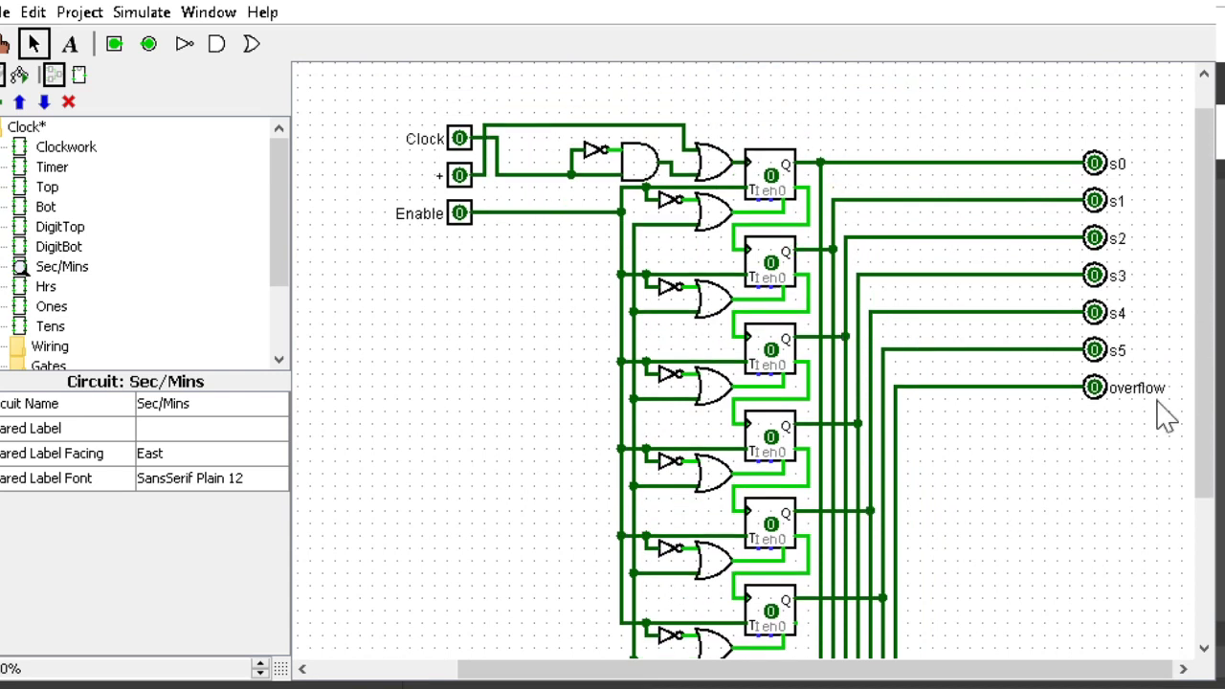
scroll(1186, 421, "down", 2)
scroll(1214, 423, "down", 3)
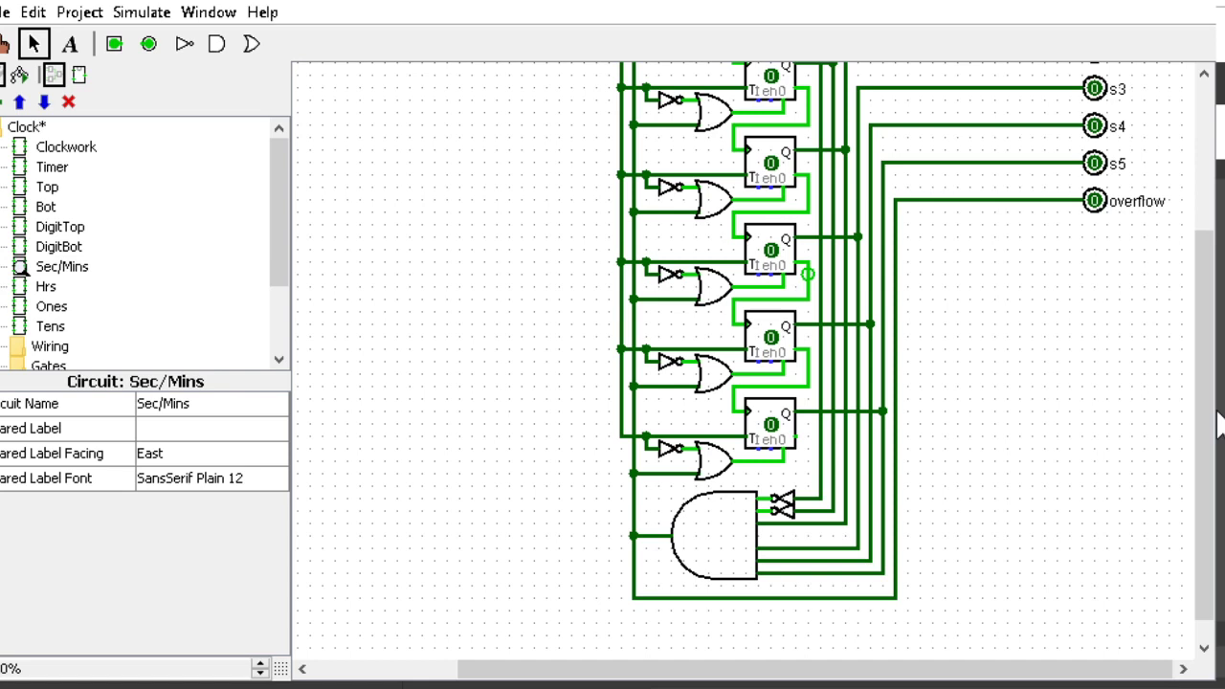
scroll(1132, 163, "up", 5)
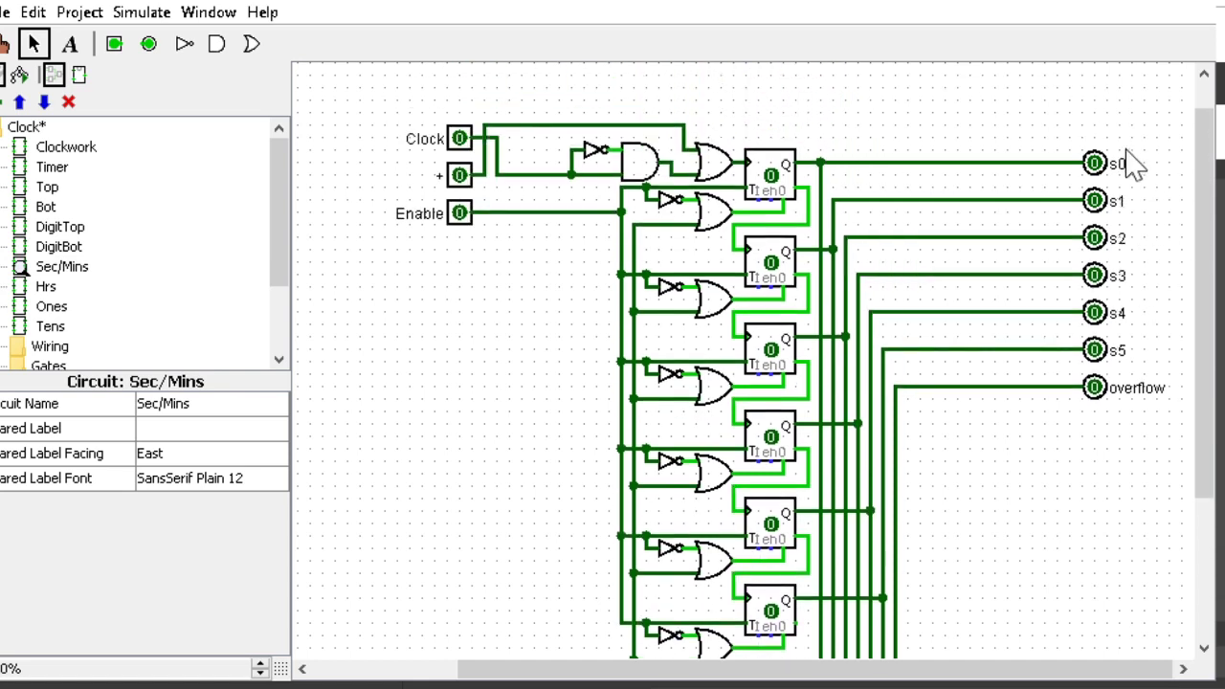
scroll(1186, 326, "down", 4)
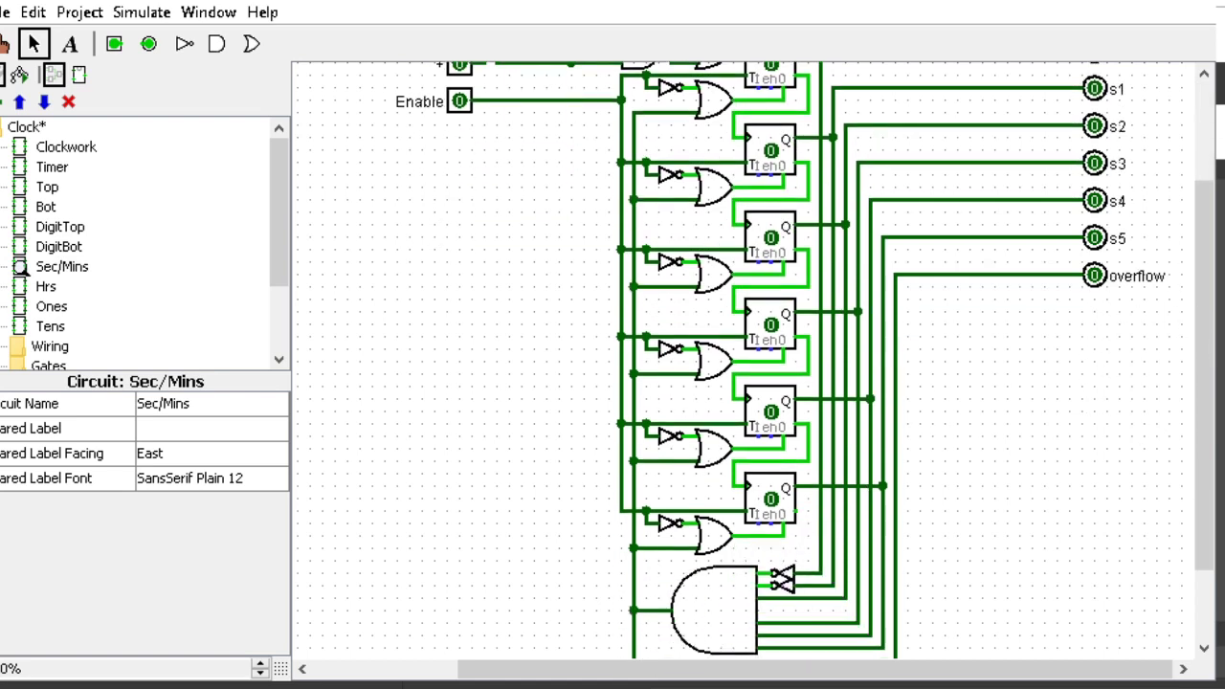
scroll(804, 360, "up", 2)
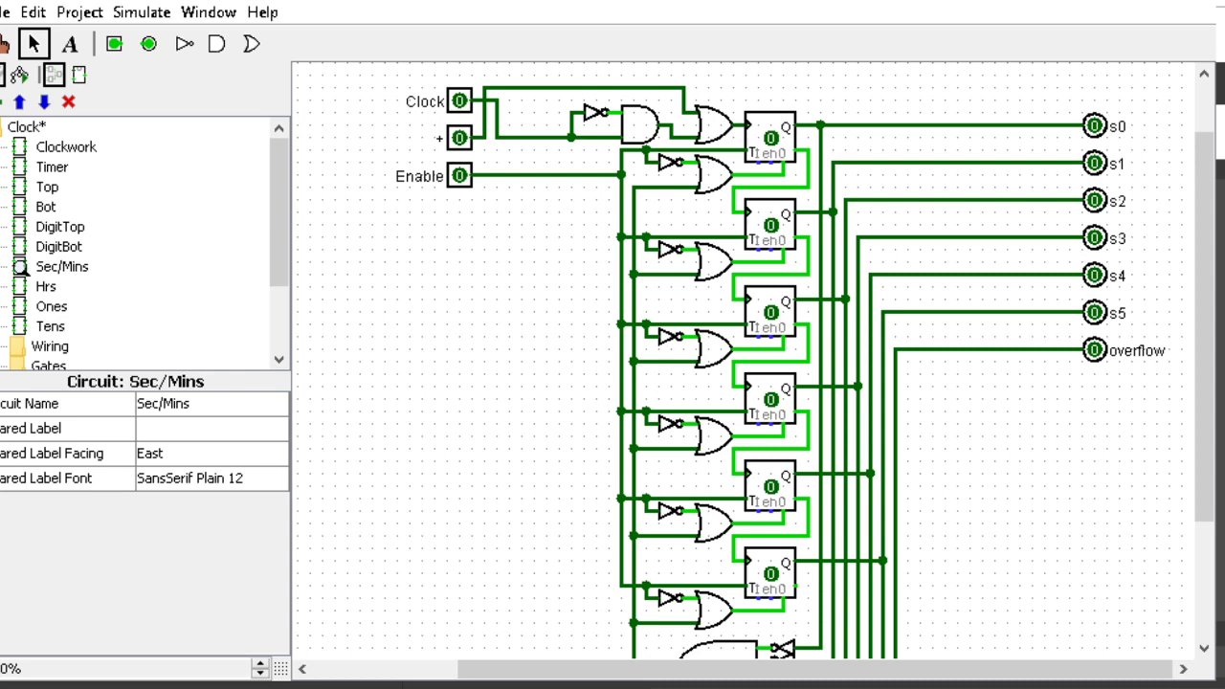
scroll(746, 364, "down", 5)
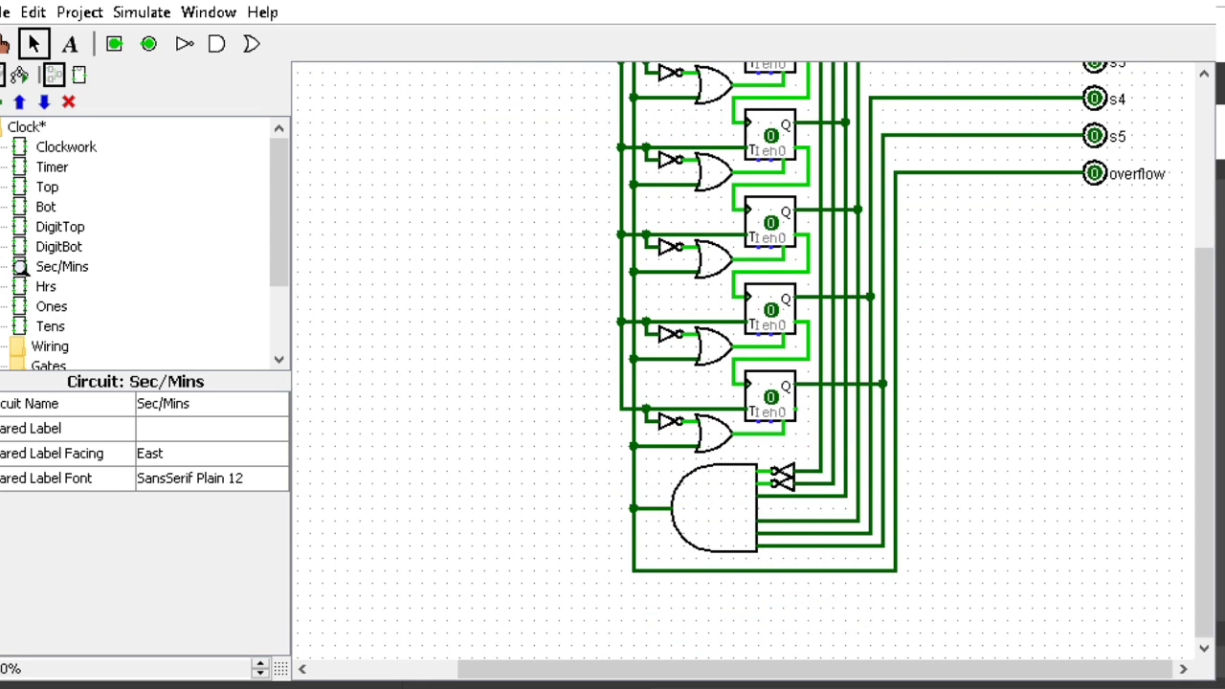
- Trace the Sec/Mins circuit from the Clock, + and Enable inputs through the flip-flops to the AND gate feeding overflow
scroll(758, 521, "up", 1)
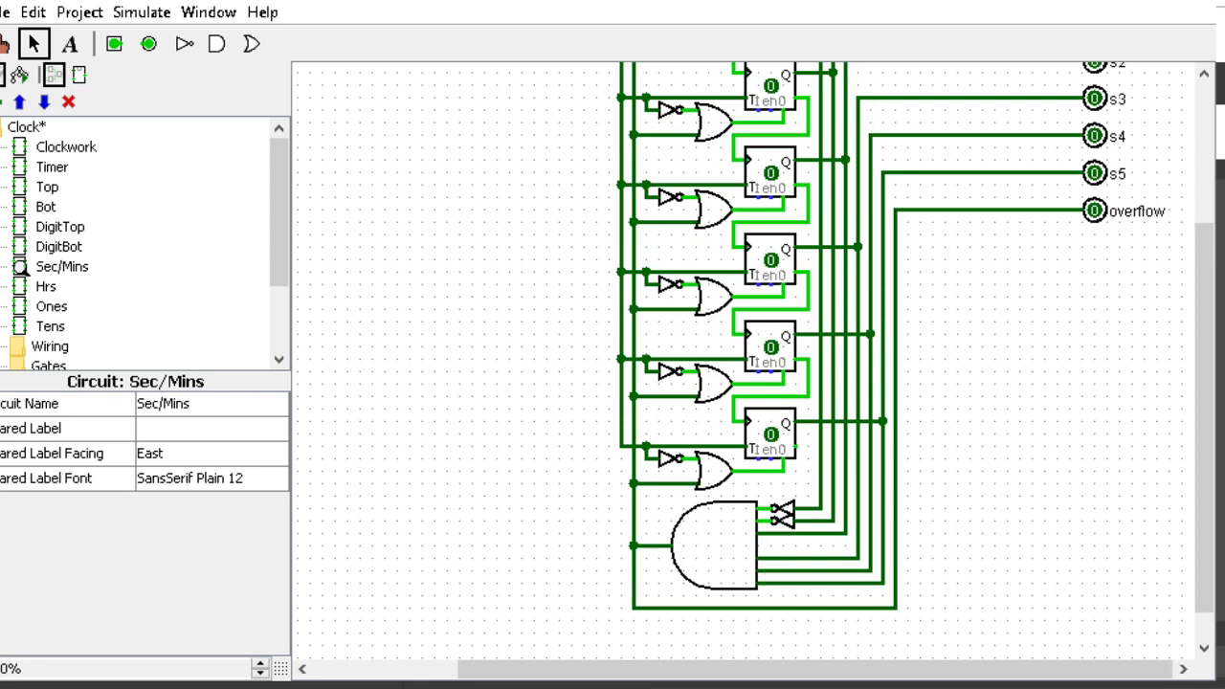
scroll(746, 364, "up", 3)
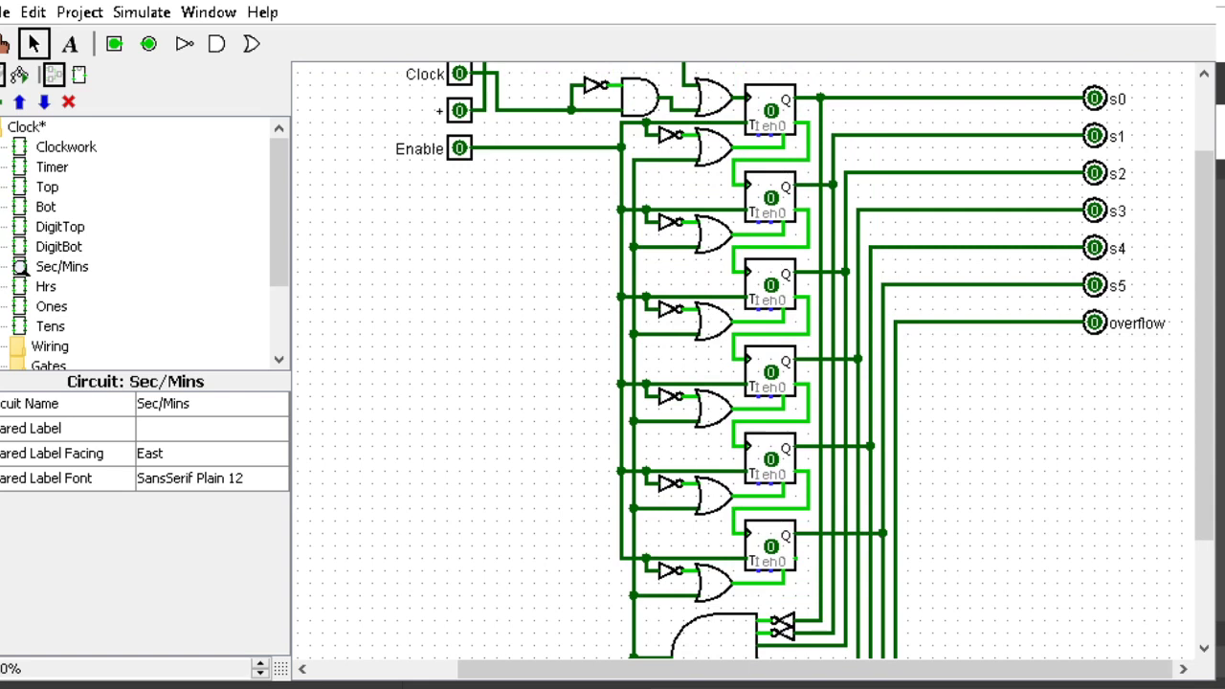
scroll(746, 363, "down", 2)
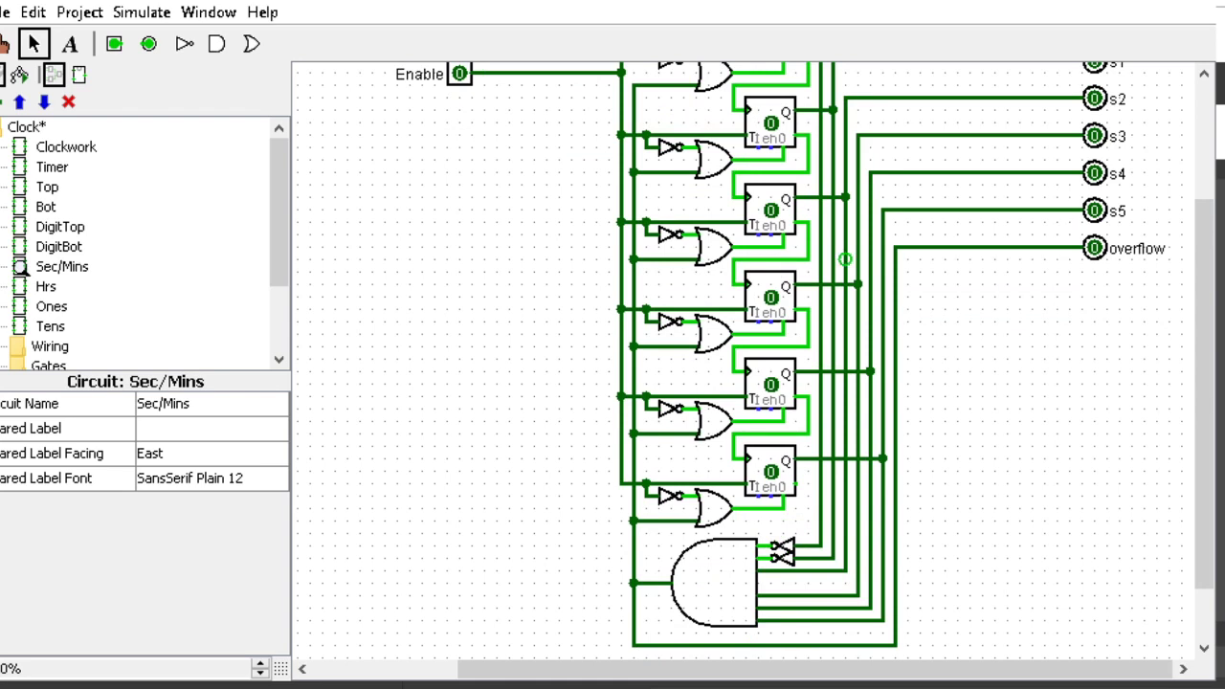
scroll(1183, 664, "up", 3)
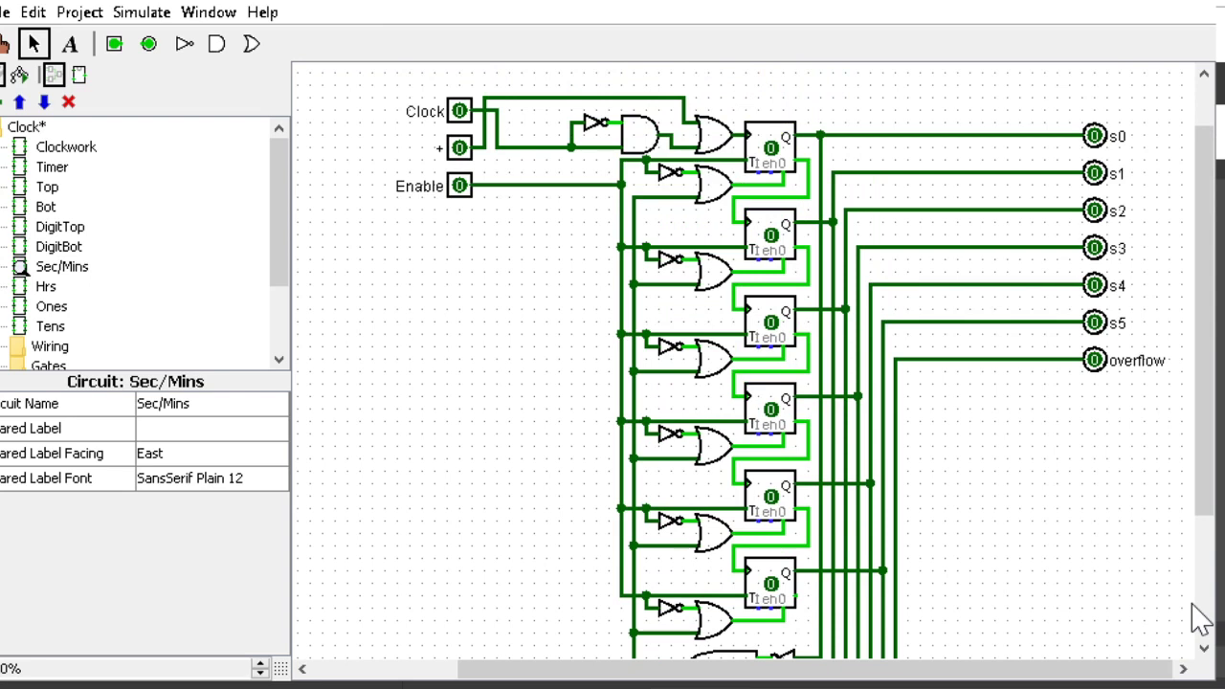
scroll(1196, 617, "down", 5)
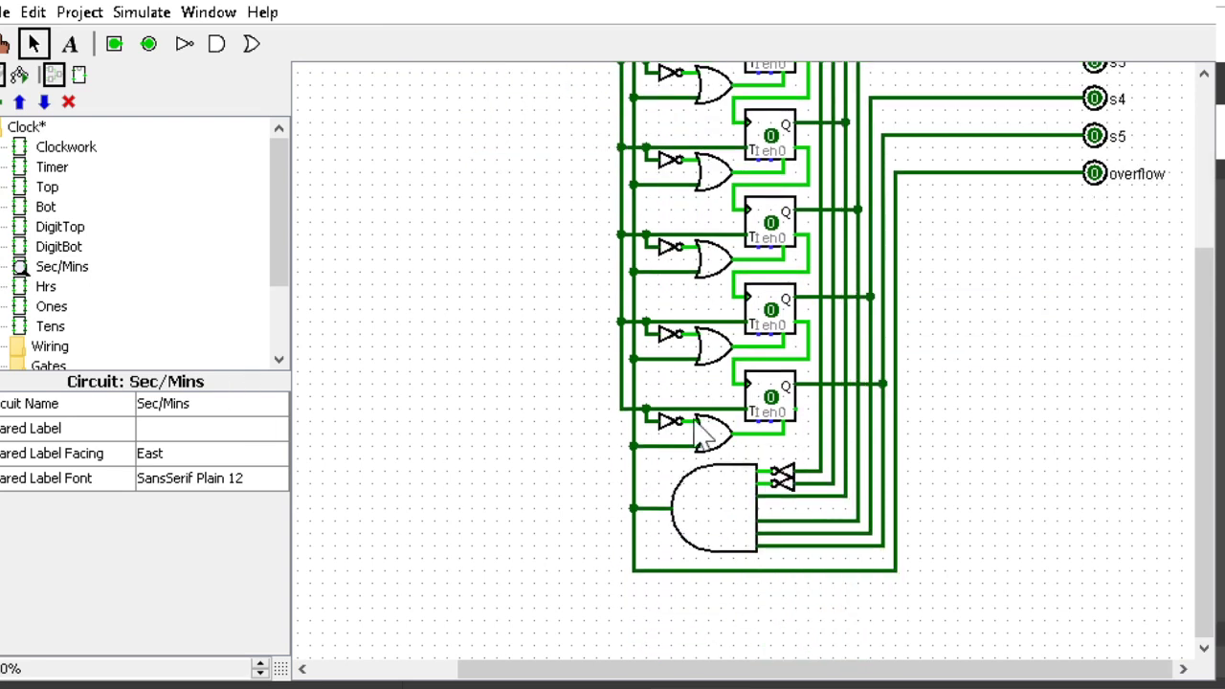
scroll(705, 431, "up", 6)
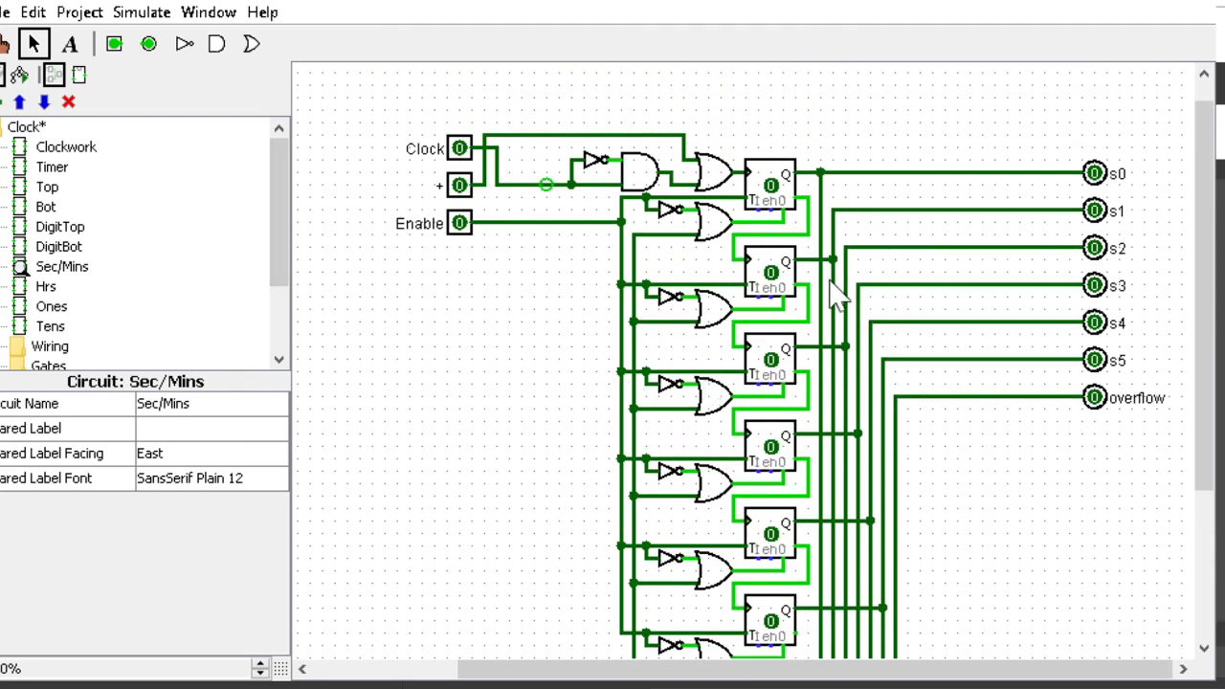
scroll(836, 297, "down", 5)
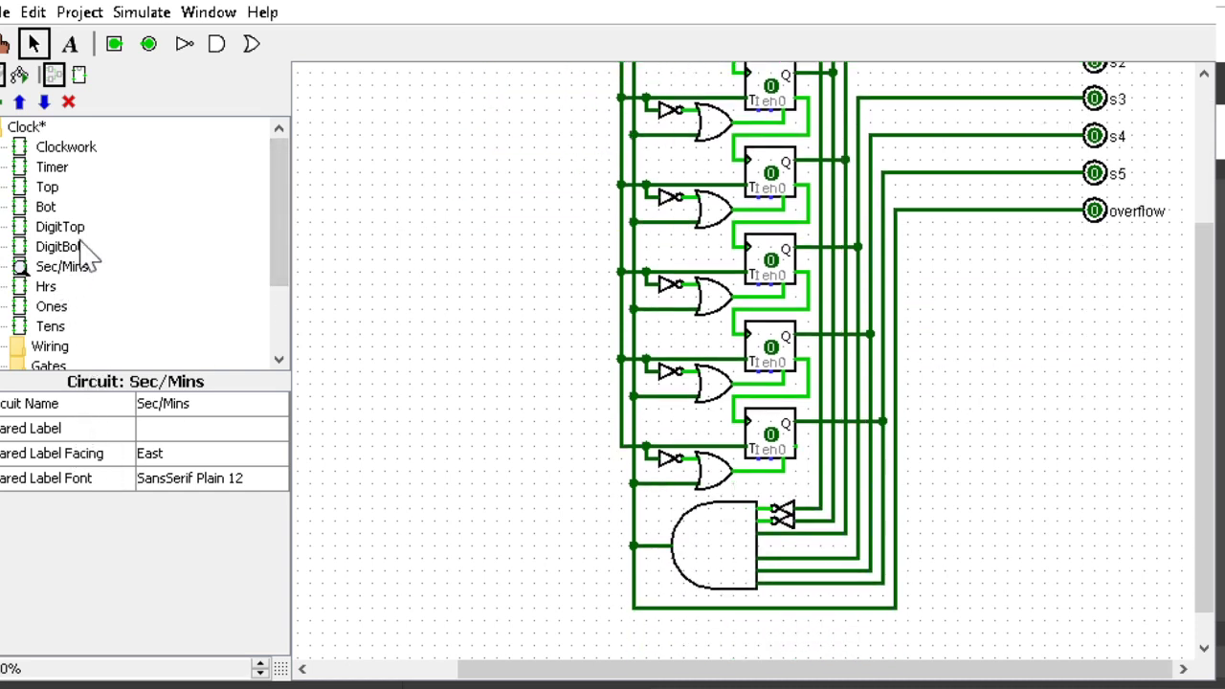
- Revisit the Timer circuit, then open the Hrs subcircuit and examine its flip-flop chain and the AND gate's inverted inputs
left_click(56, 167)
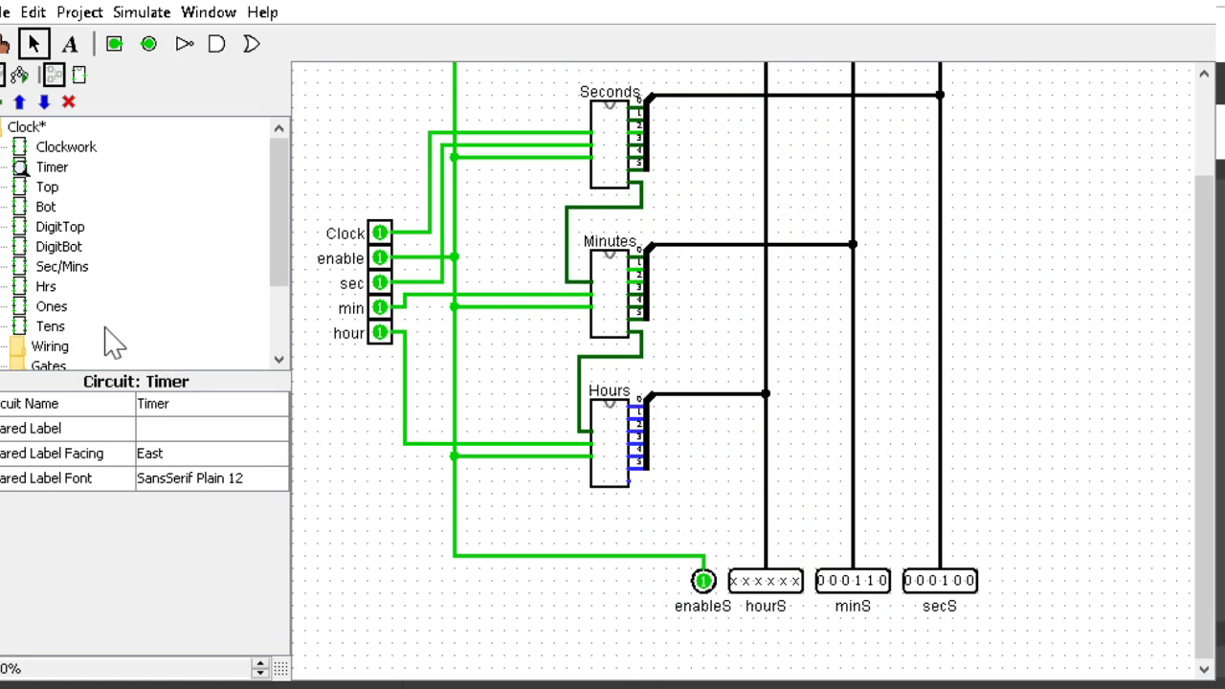
double_click(46, 286)
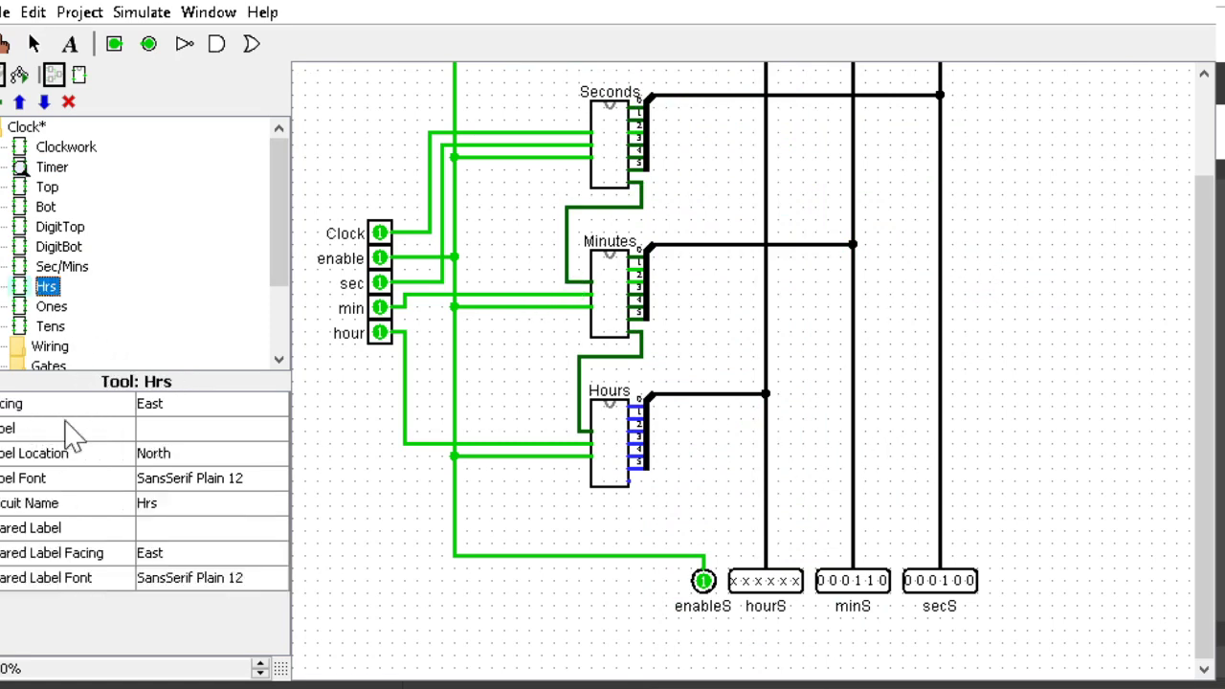
scroll(1043, 584, "up", 3)
scroll(1108, 629, "down", 3)
scroll(1118, 646, "down", 2)
scroll(1118, 646, "right", 3)
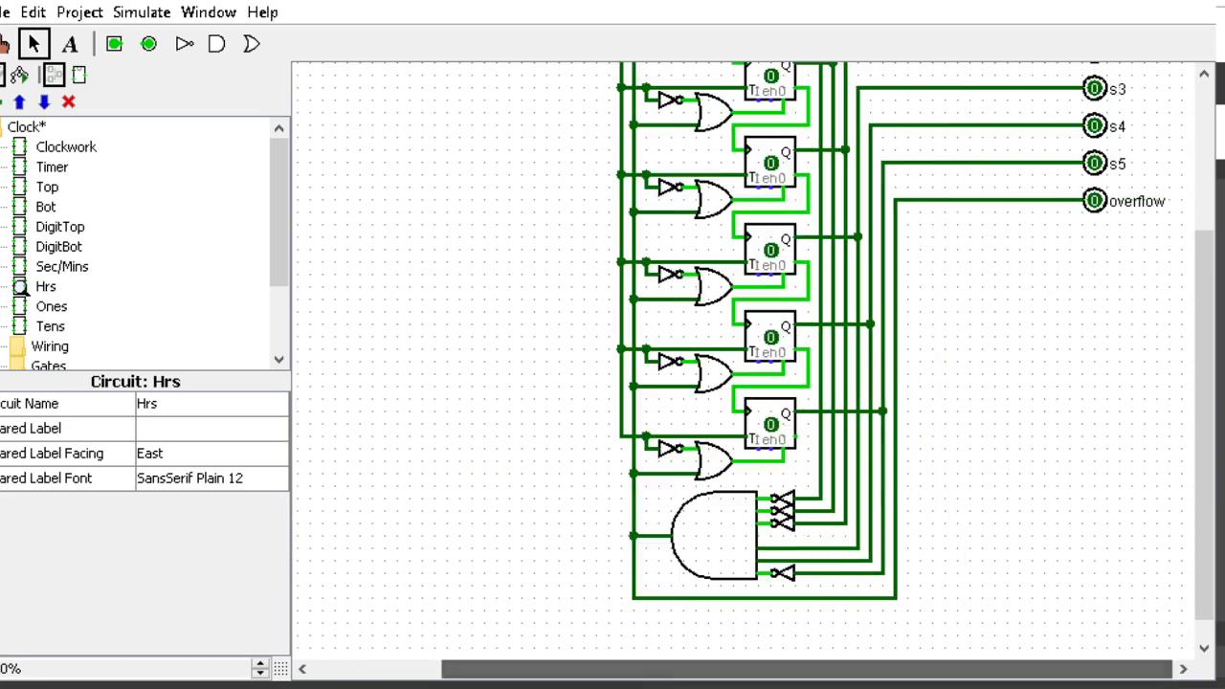
scroll(1117, 646, "up", 3)
scroll(746, 363, "down", 3)
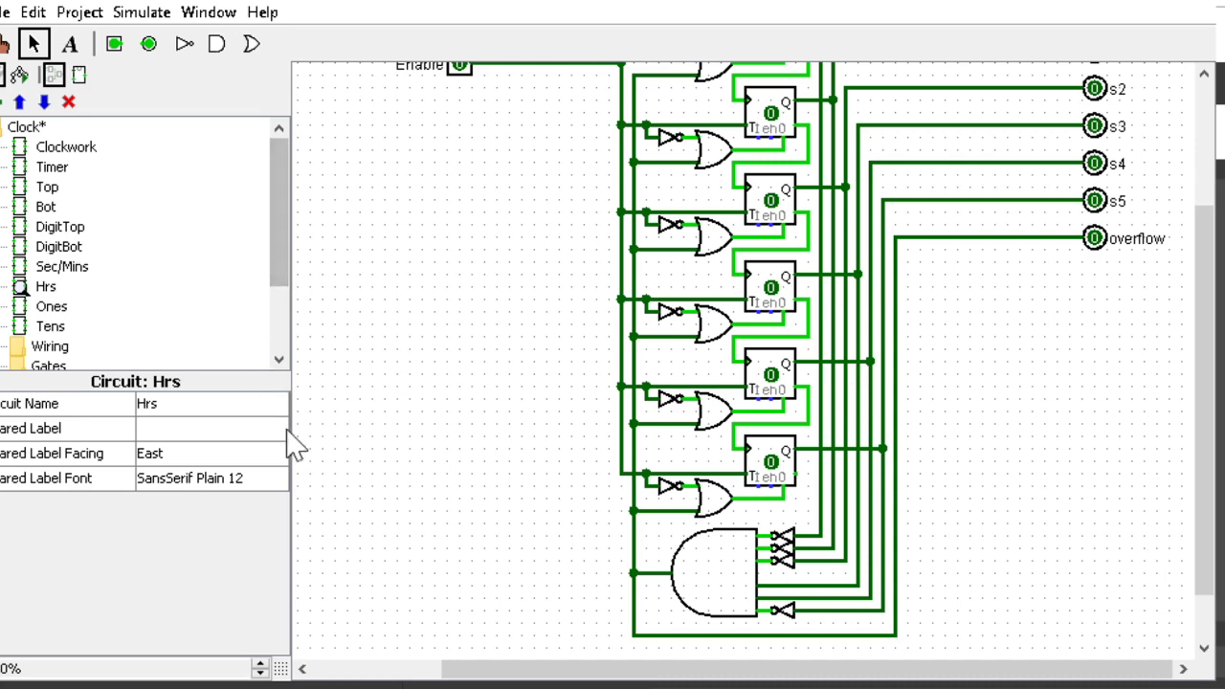
- Review the Timer circuit's Seconds, Minutes and Hours blocks once more and return to the Clockwork circuit
double_click(51, 167)
scroll(902, 487, "up", 3)
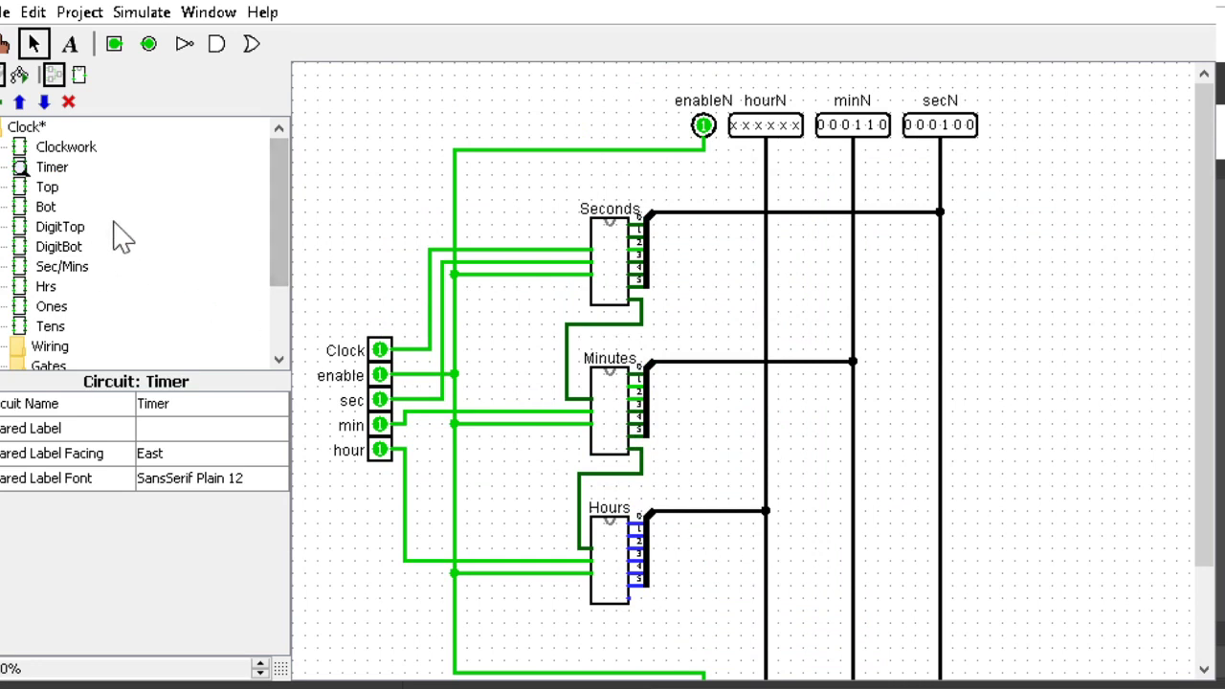
double_click(63, 146)
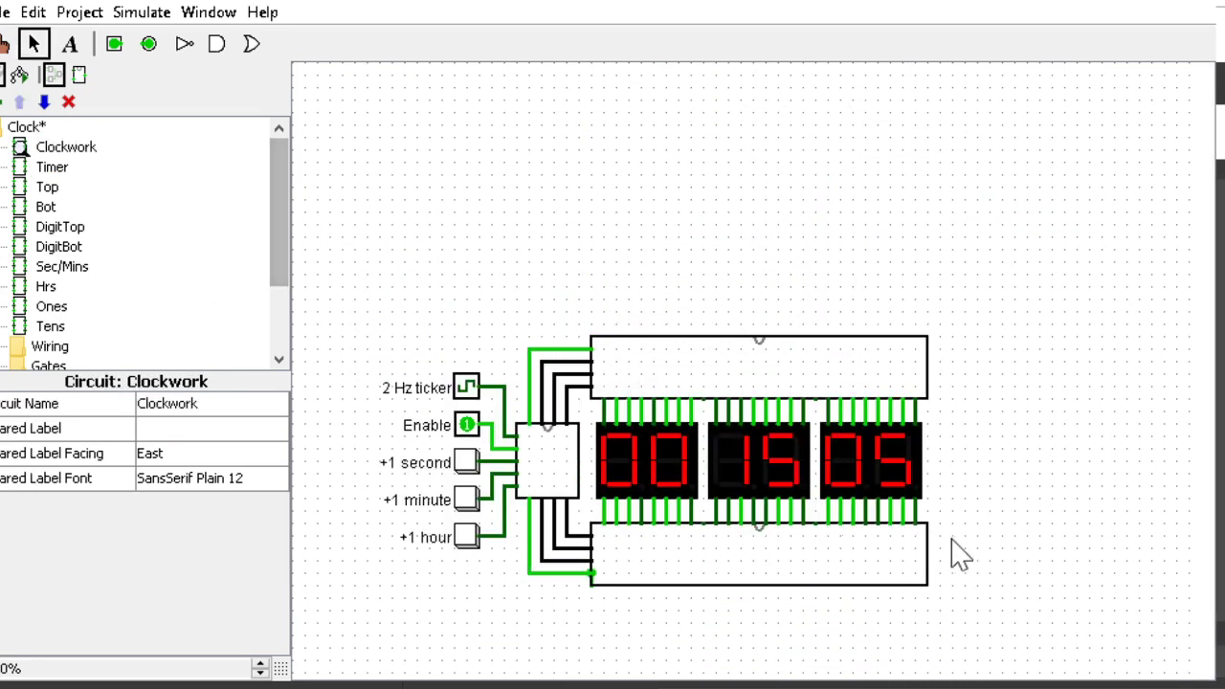
left_click_drag(591, 348, 567, 348)
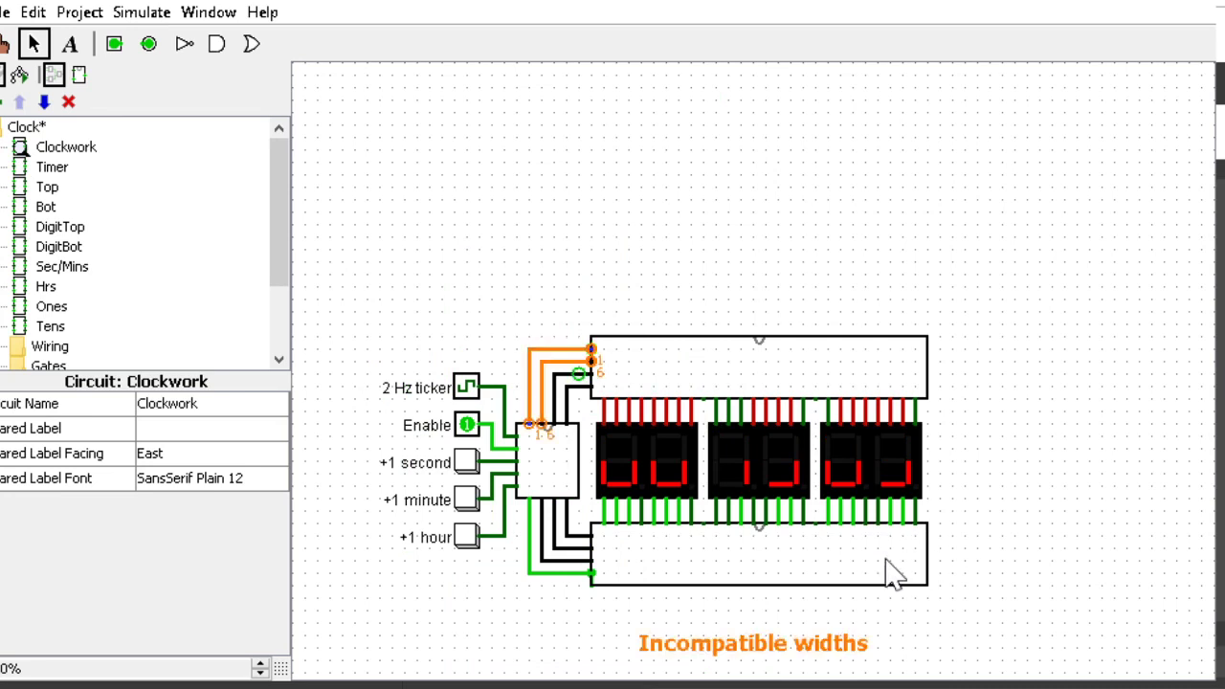
key("ctrl+z")
key("ctrl+z")
key("ctrl+z")
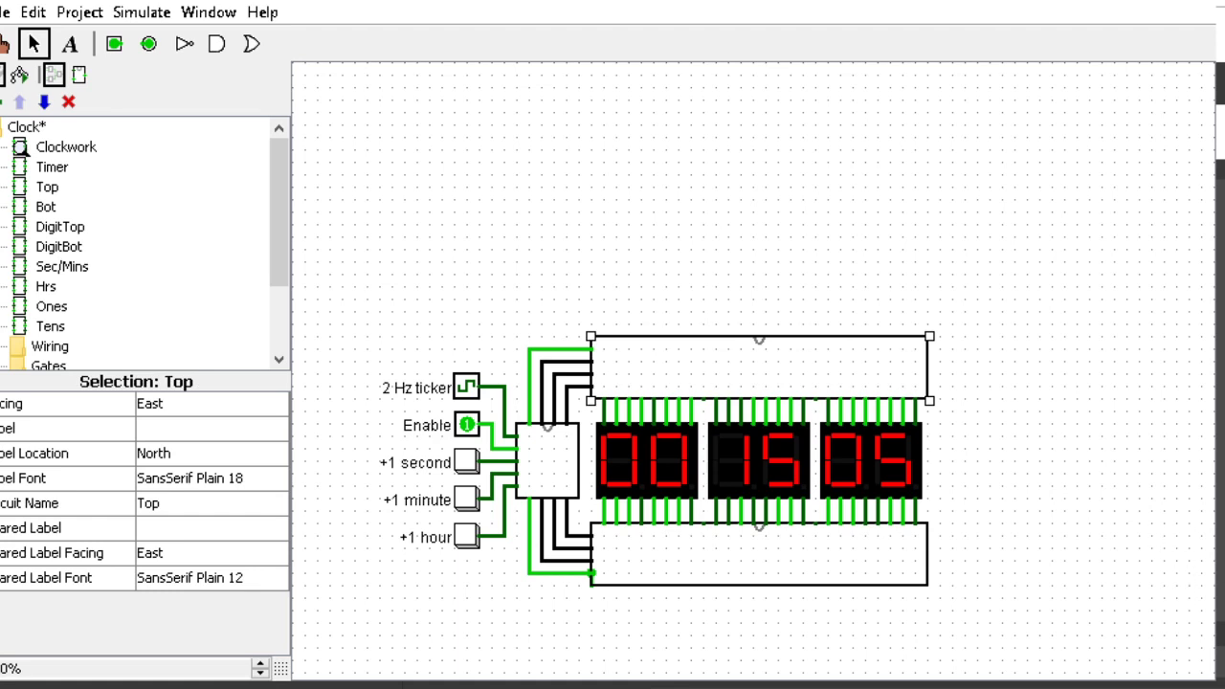
- Open the Top subcircuit and set its input pins to 000100 for sec, 001000 for min and 001000 for hour
double_click(47, 186)
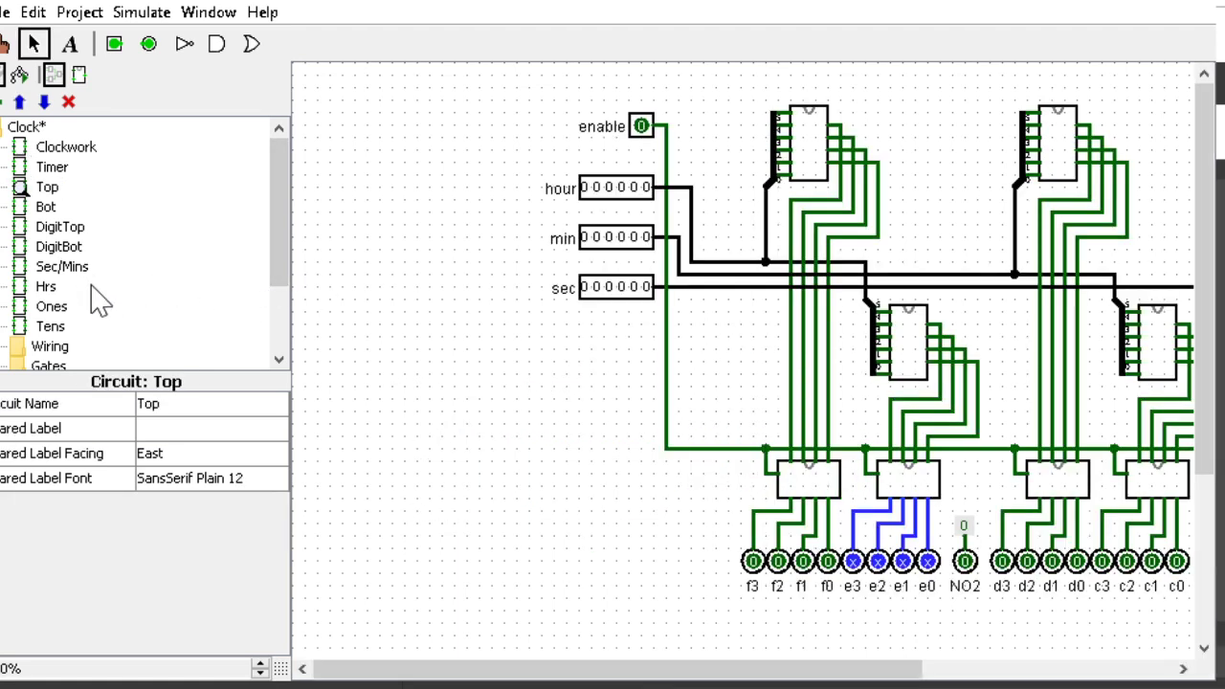
left_click_drag(880, 669, 992, 669)
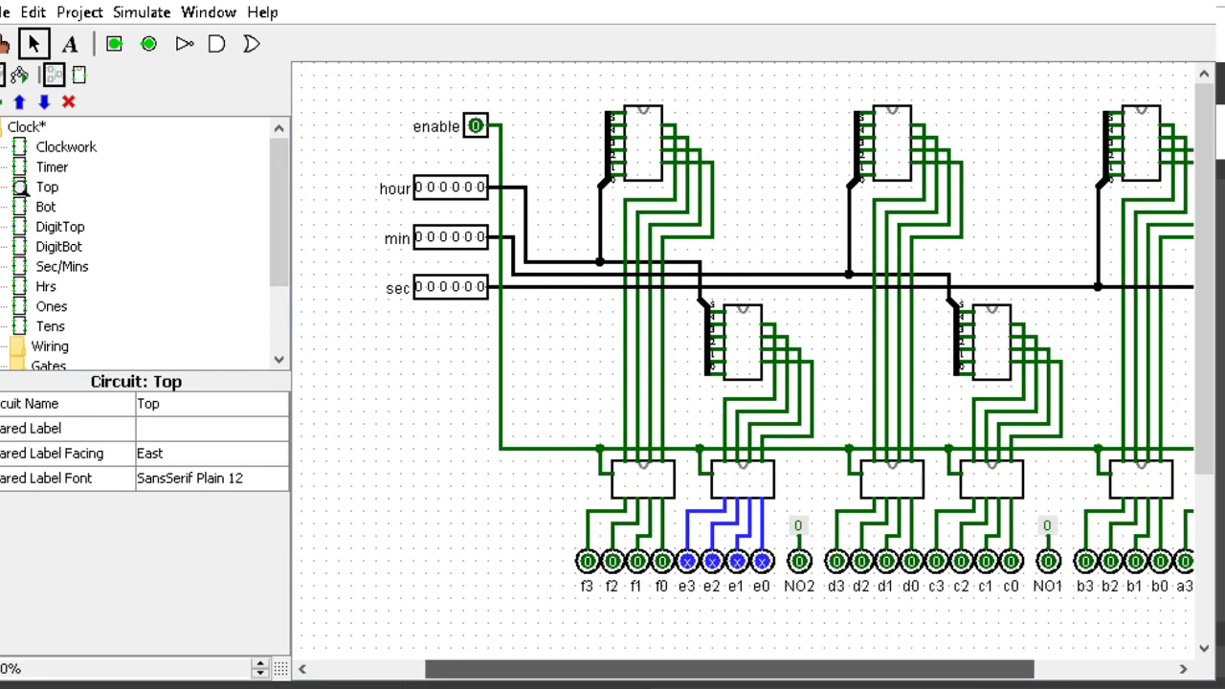
left_click(450, 287)
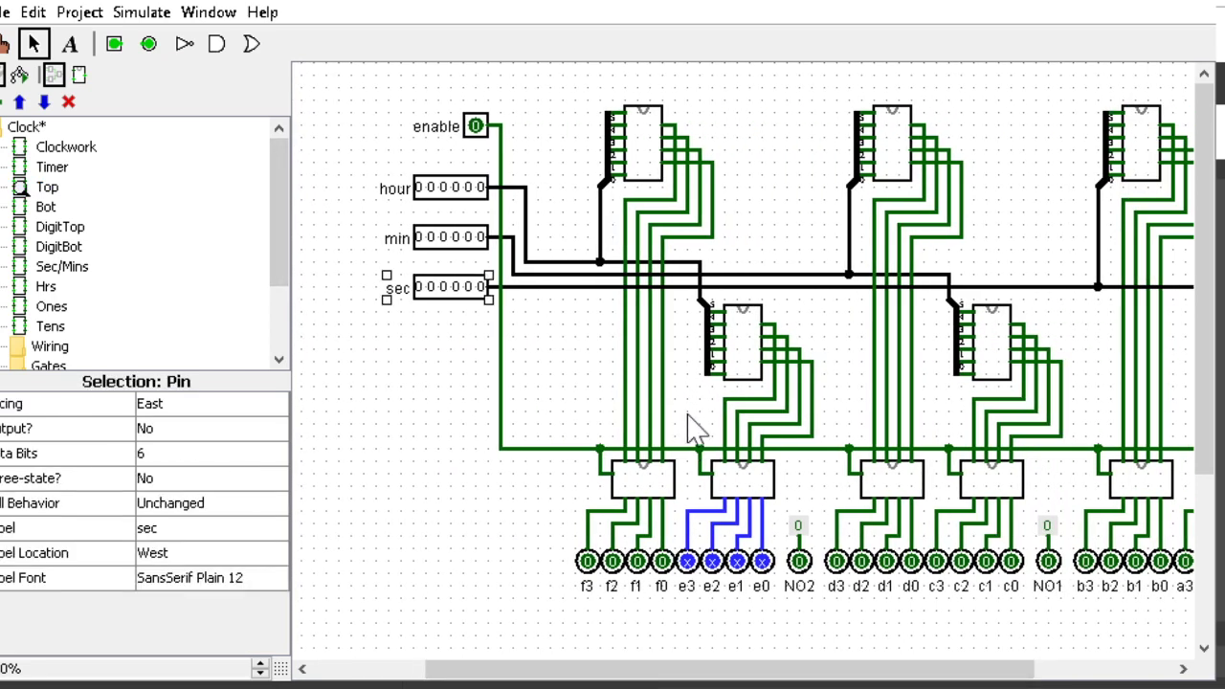
left_click(4, 44)
left_click(466, 287)
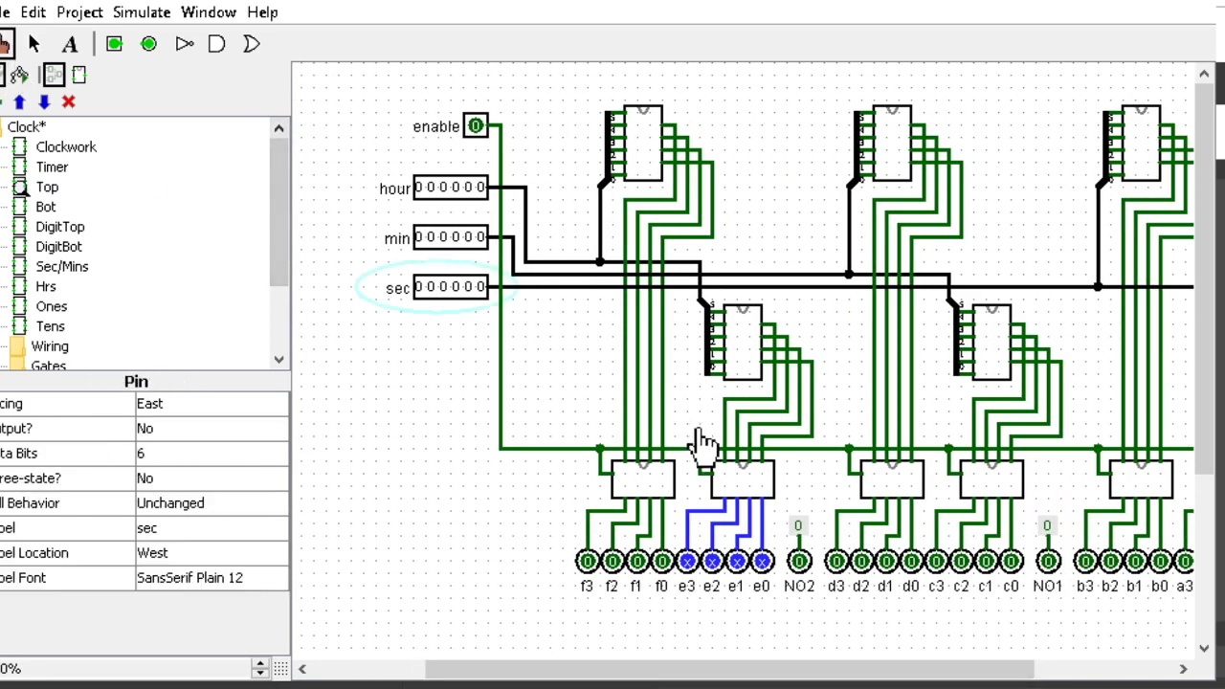
left_click(445, 237)
left_click(445, 187)
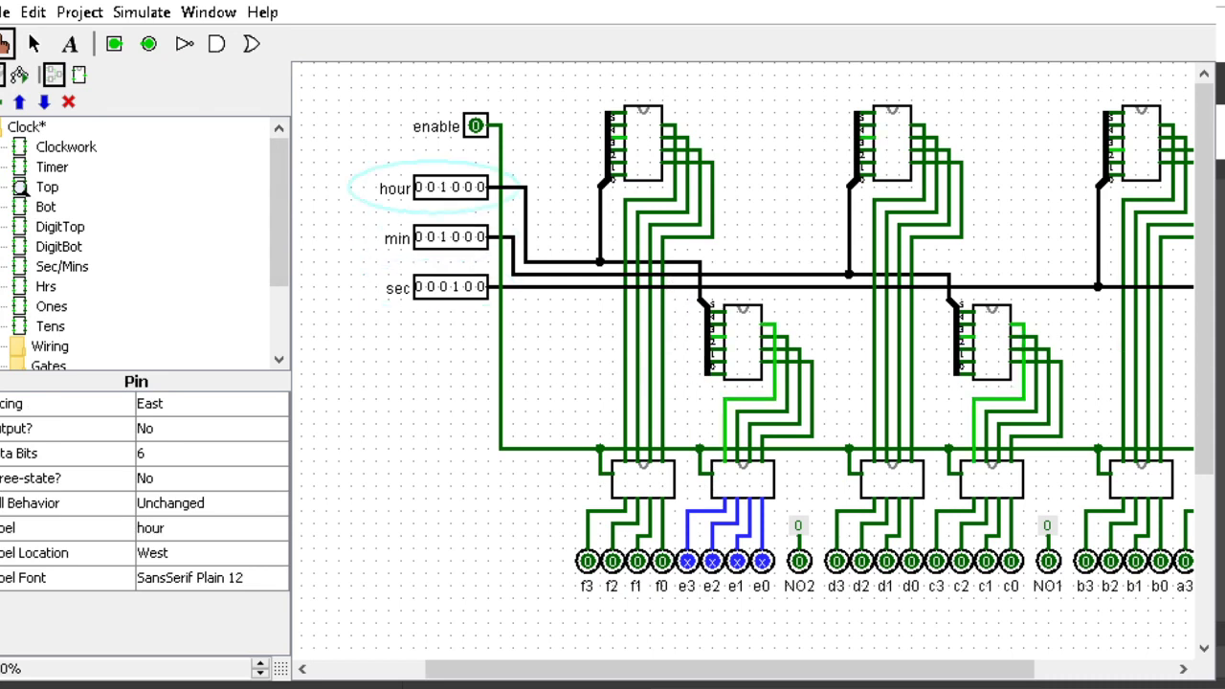
- Identify the blocks above Top's output pins, open the DigitTop subcircuit, and examine its gate logic down to outputs d3 to d0
left_click_drag(632, 669, 749, 669)
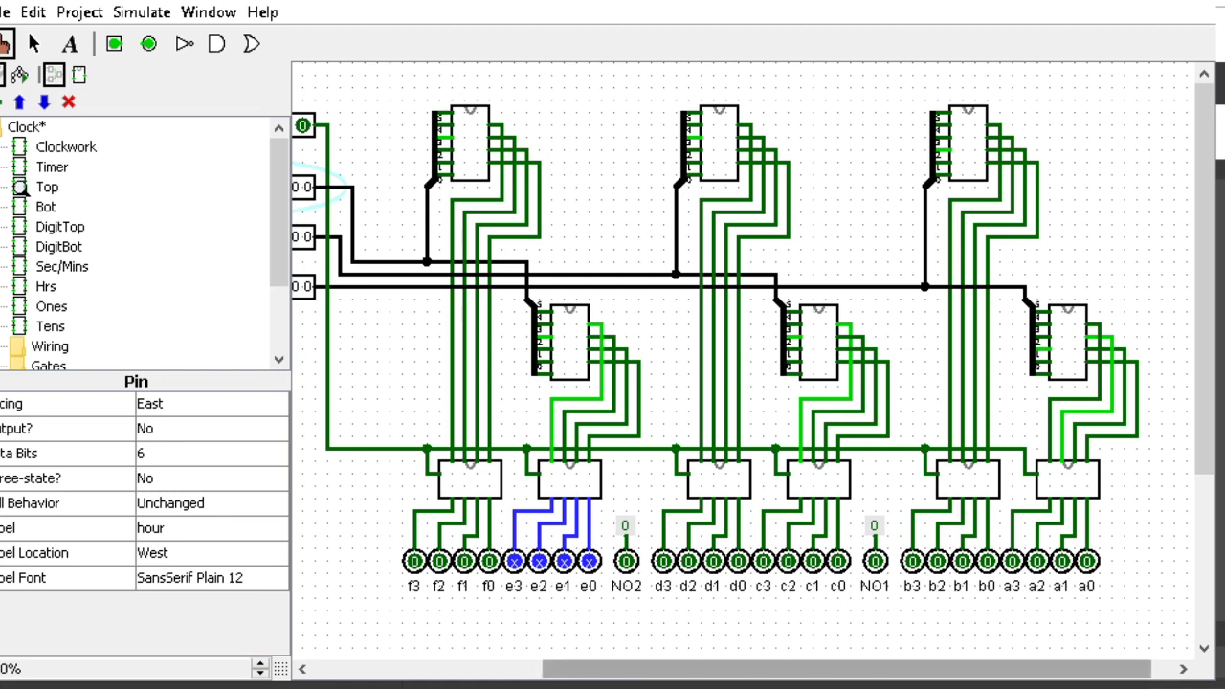
left_click(472, 482)
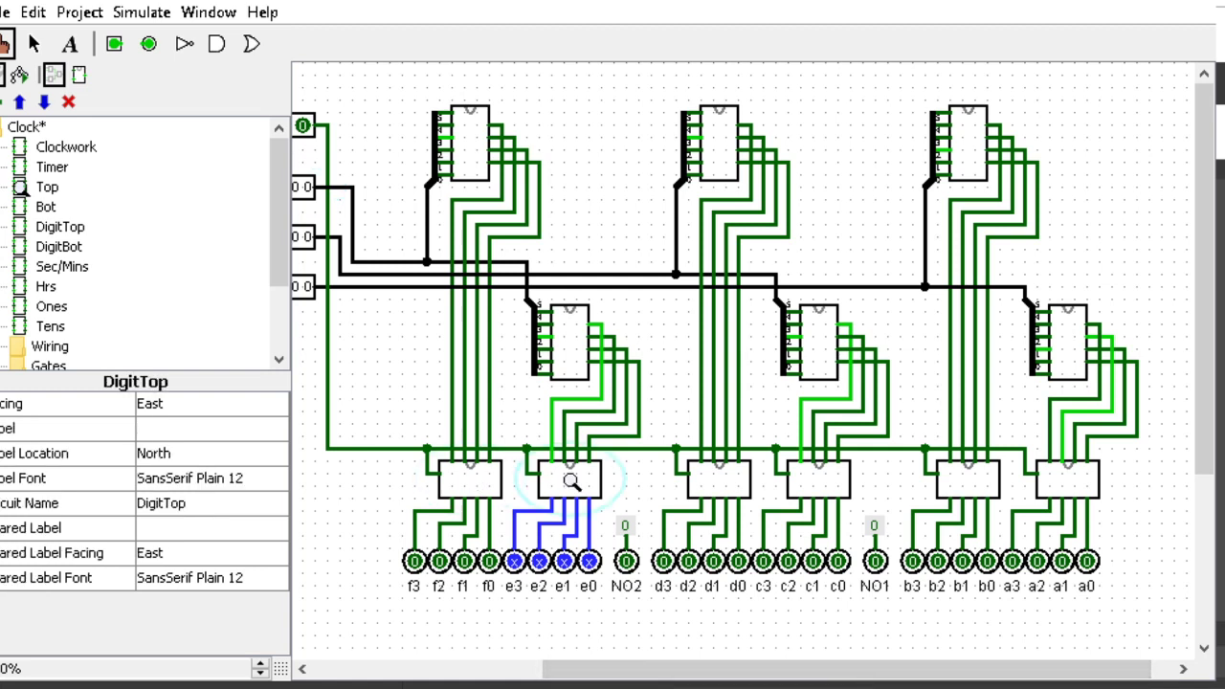
double_click(80, 228)
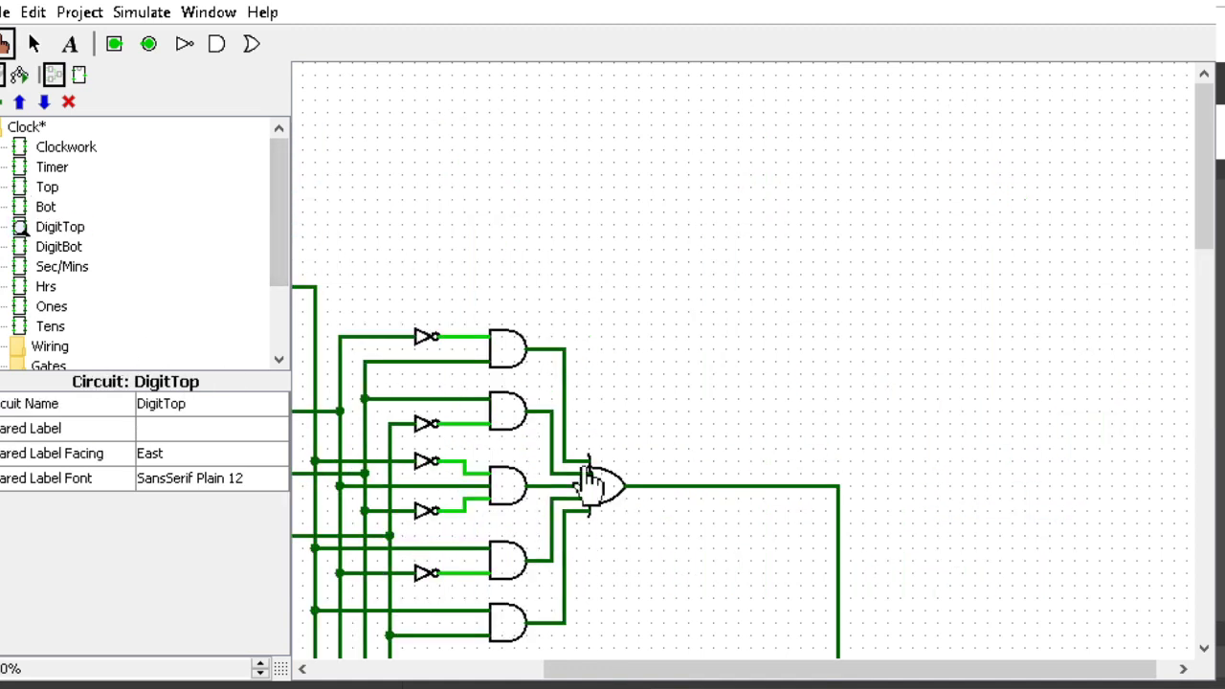
left_click_drag(1052, 669, 841, 669)
scroll(1028, 363, "down", 12)
scroll(747, 364, "down", 3)
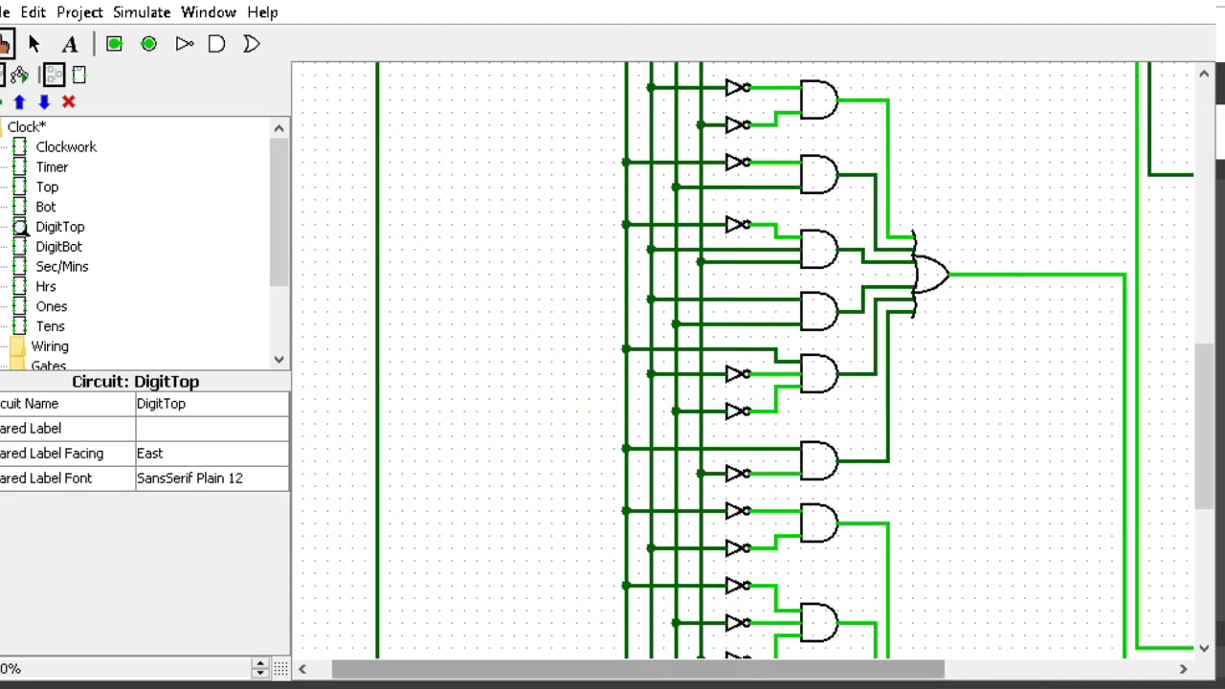
scroll(746, 363, "right", 5)
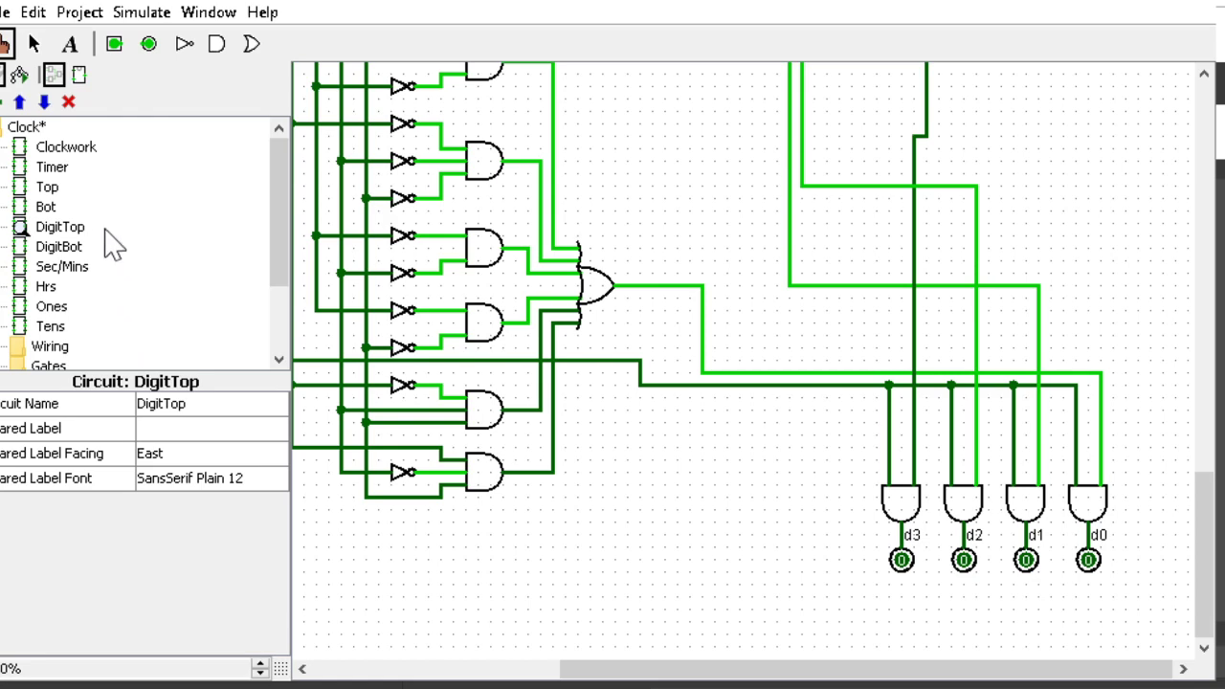
- Return to the Top circuit and view how the hour, min and sec inputs feed the two rows of decoder blocks
double_click(47, 187)
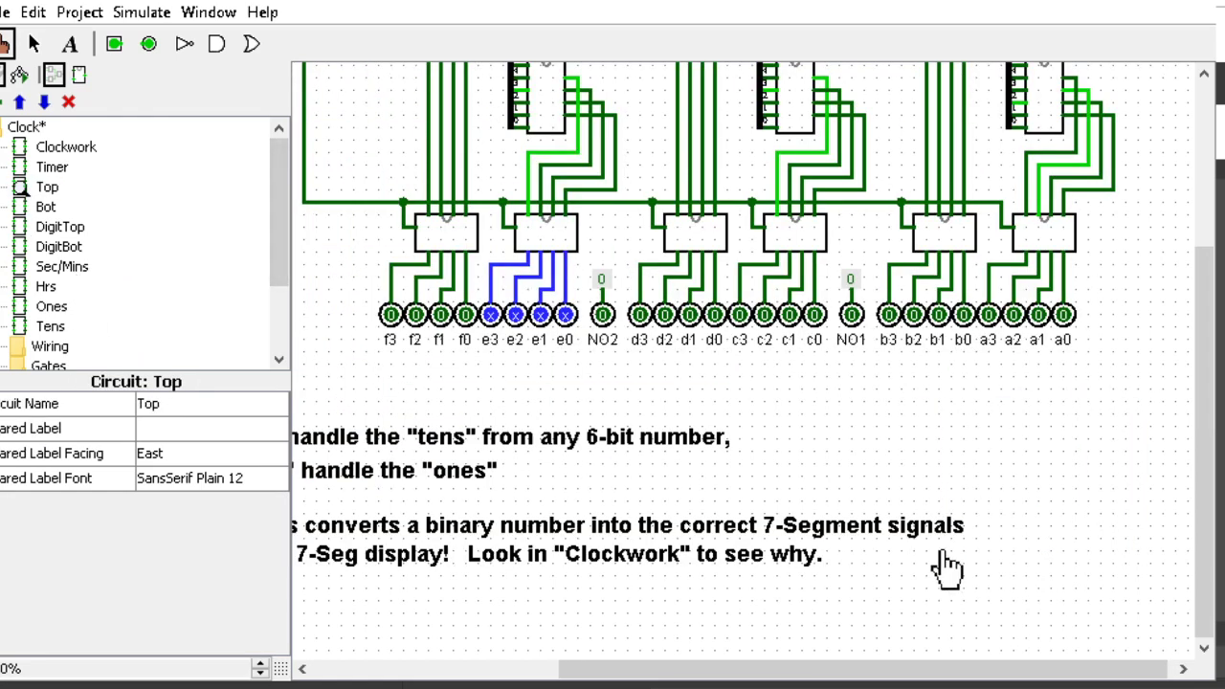
left_click(58, 246)
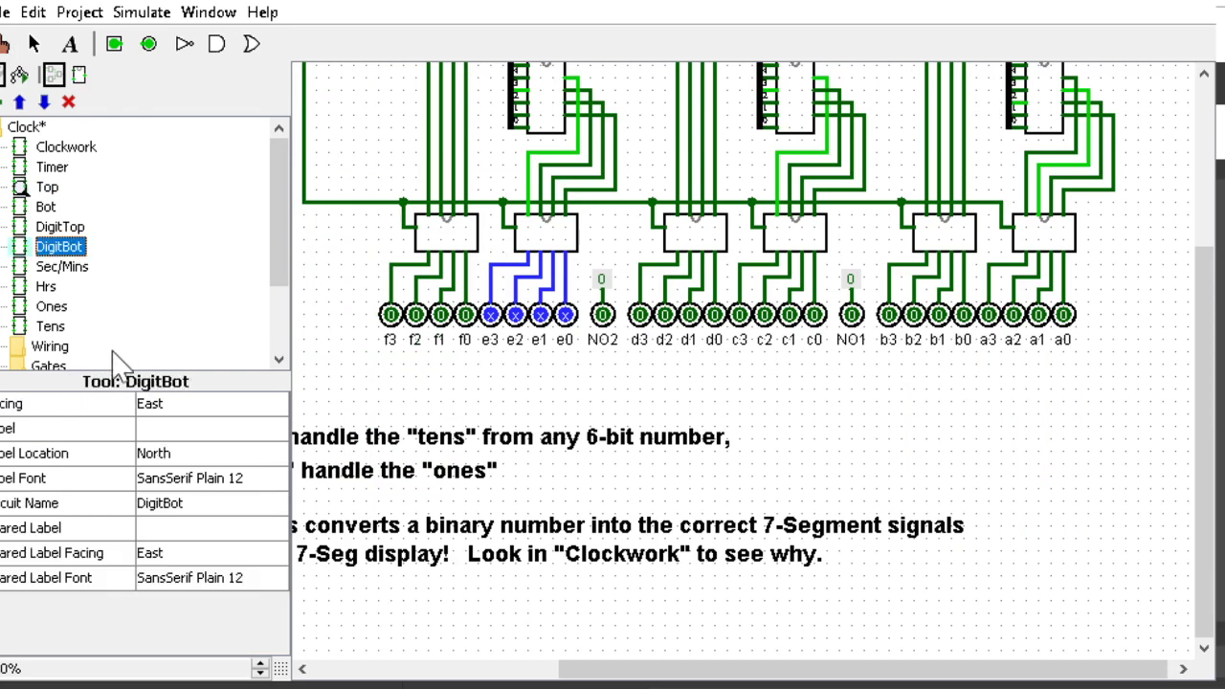
scroll(741, 574, "up", 3)
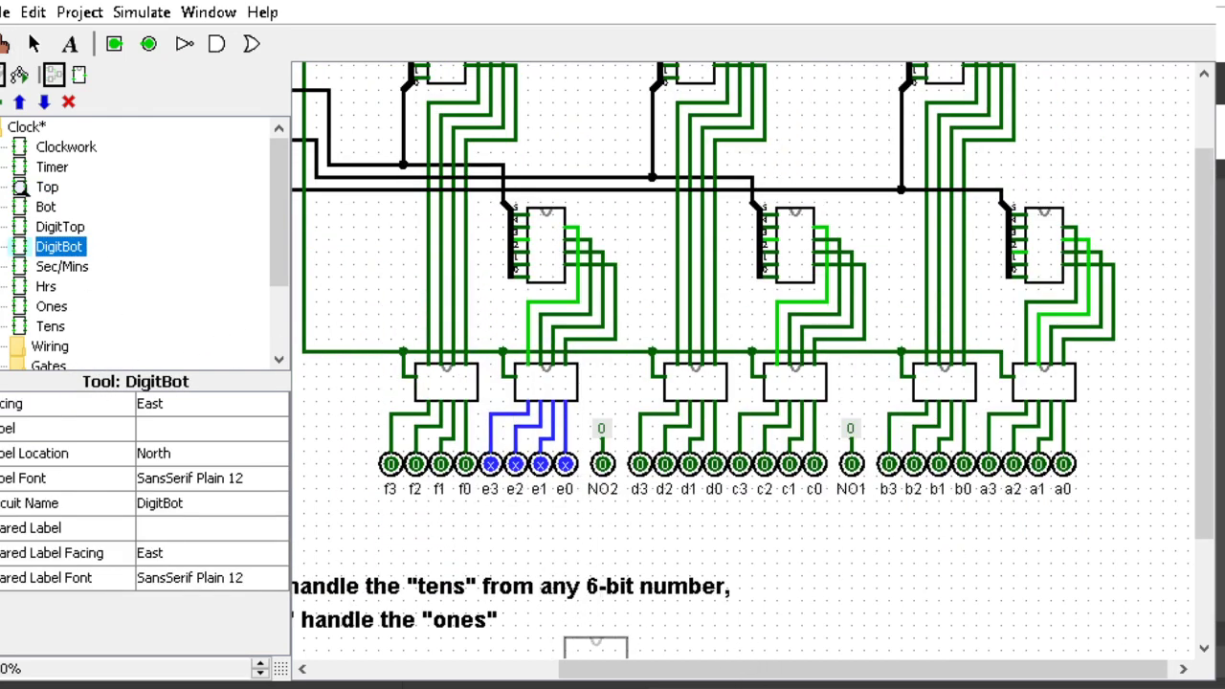
left_click_drag(593, 668, 497, 668)
scroll(412, 417, "up", 2)
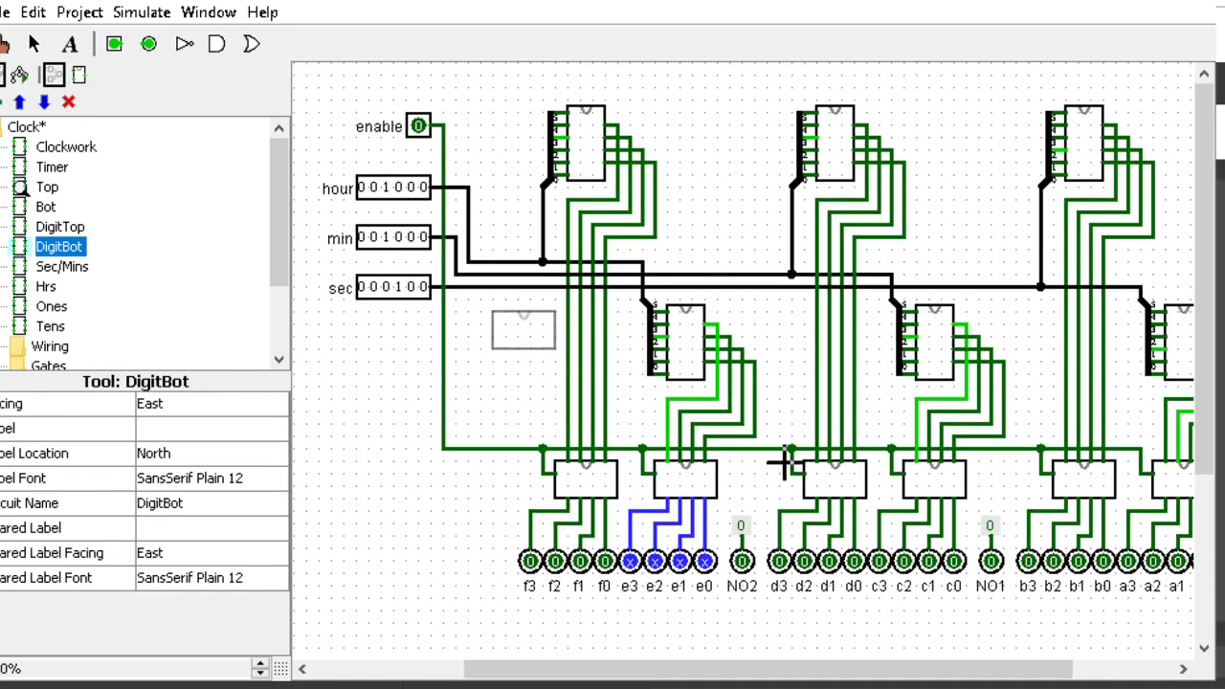
left_click(5, 46)
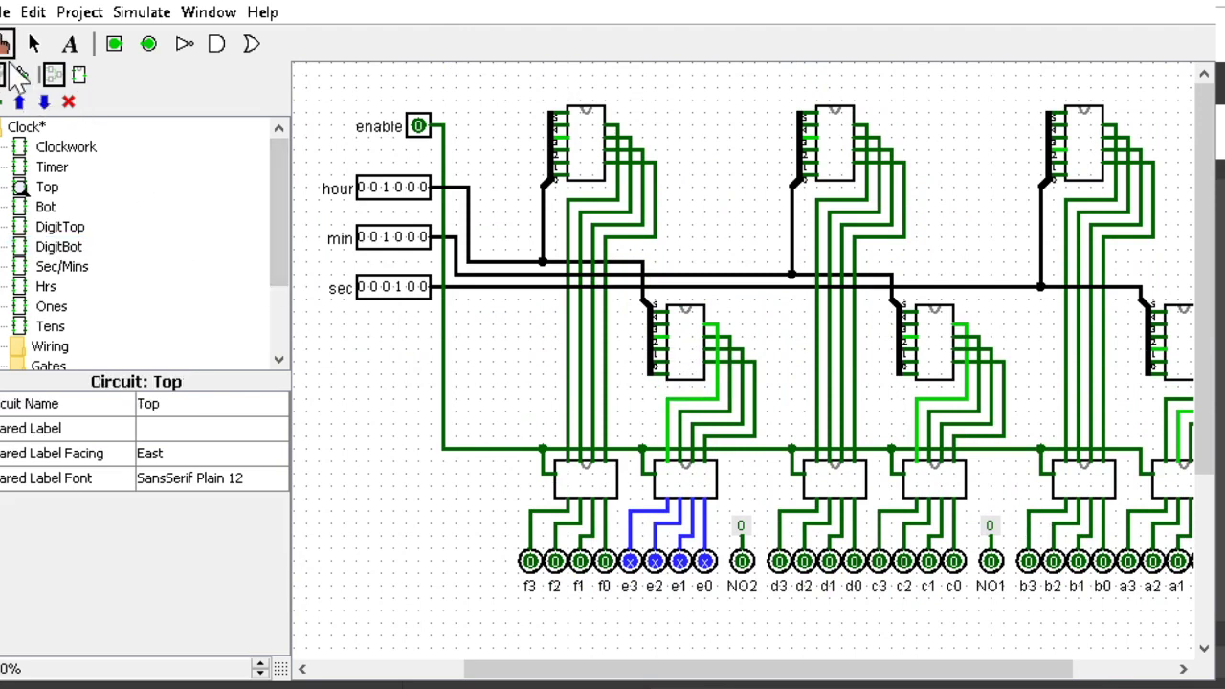
- Identify the hour input's upper decoder block and open the Tens subcircuit to examine its logic
left_click(586, 144)
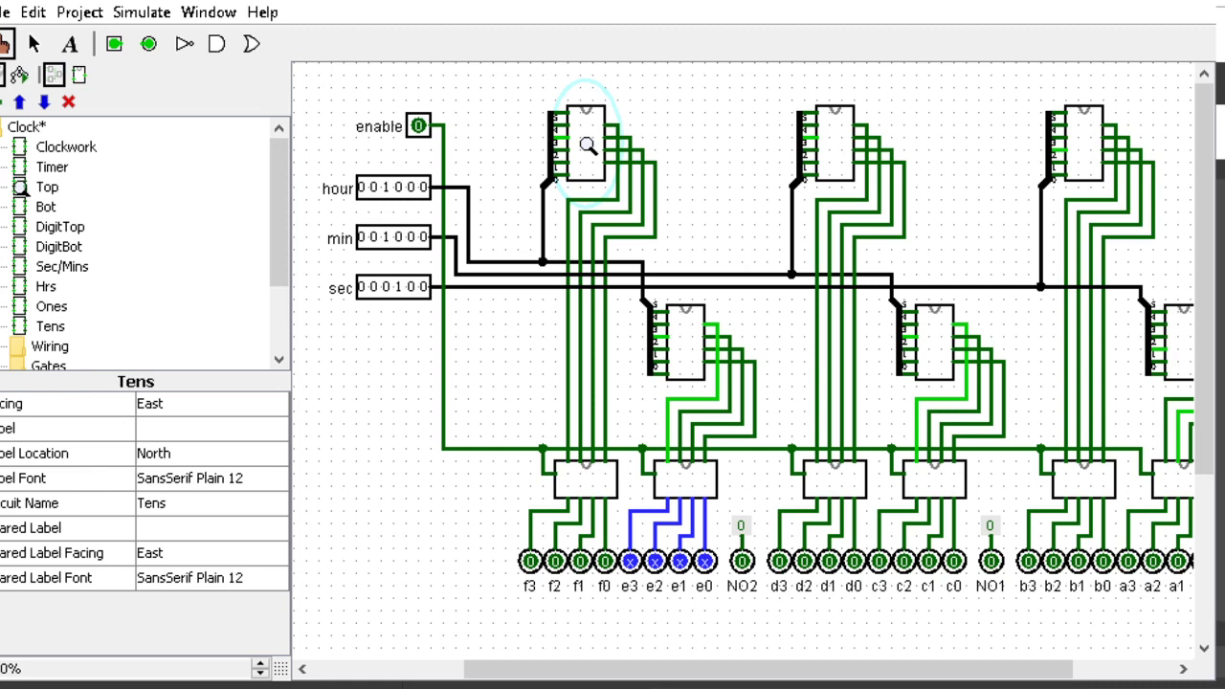
double_click(51, 327)
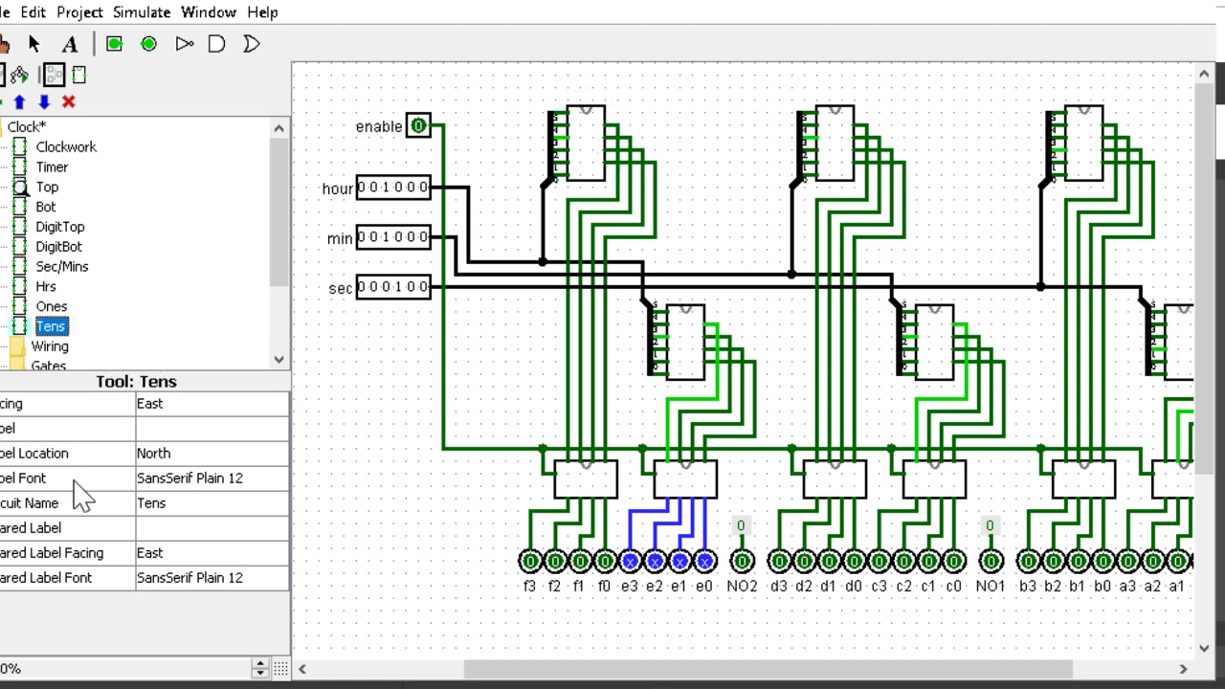
scroll(746, 373, "down", 10)
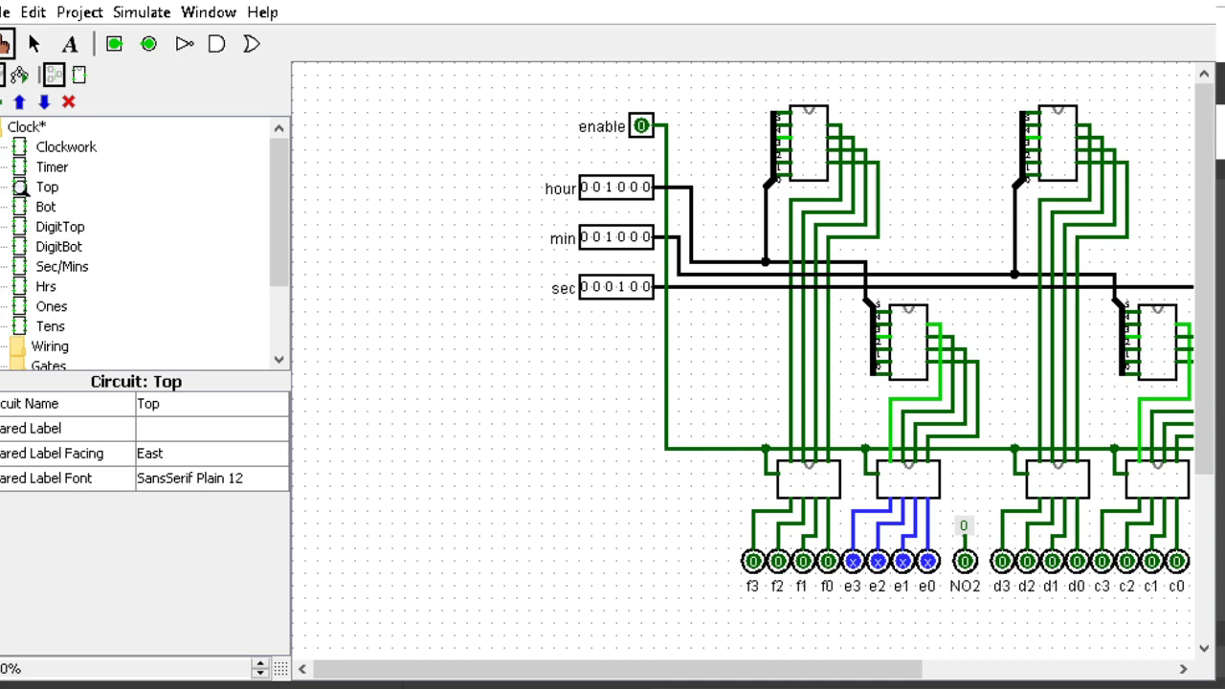
- Read the notes beneath the Top circuit's outputs about the tens, ones and DigitTop circuits
left_click_drag(842, 668, 990, 669)
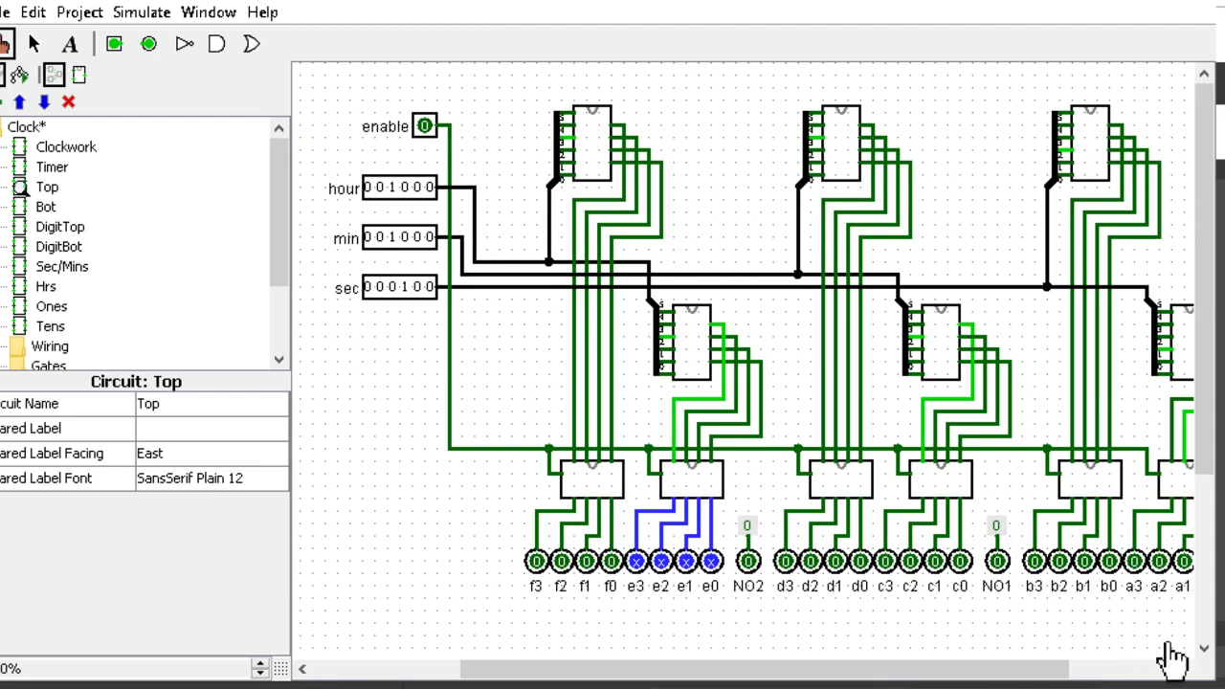
scroll(1180, 645, "down", 5)
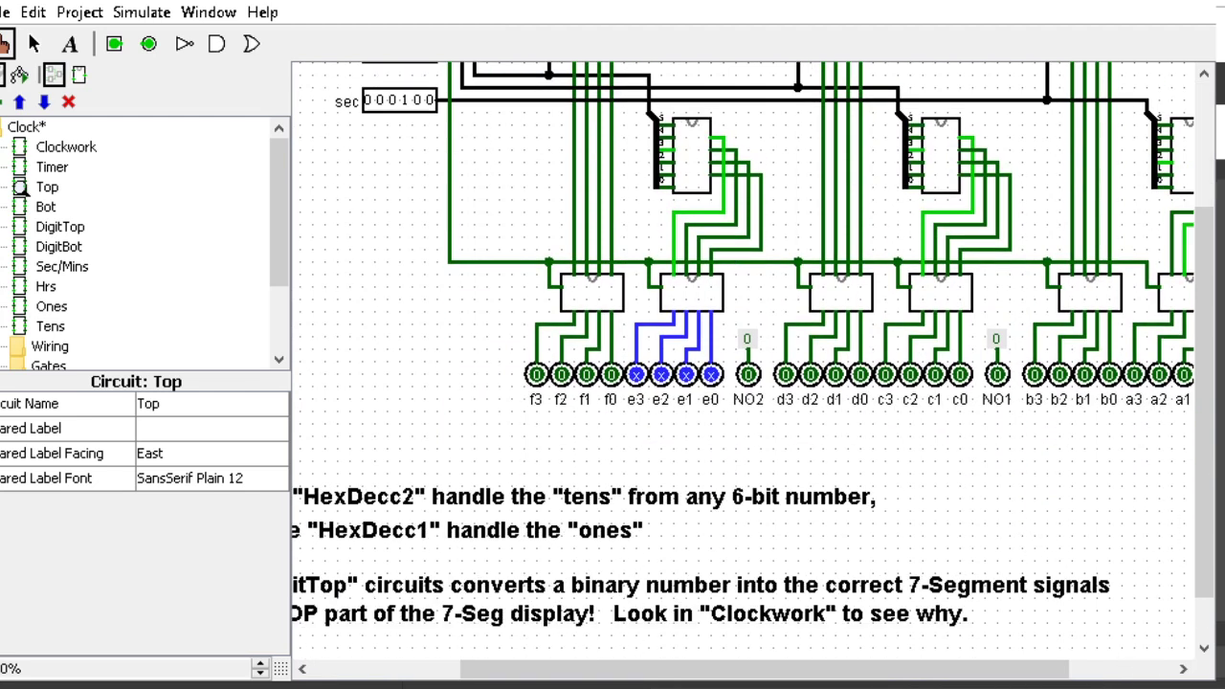
- Open the Bot circuit and view its sec, min and hour inputs with the decoder blocks they feed
scroll(632, 604, "up", 5)
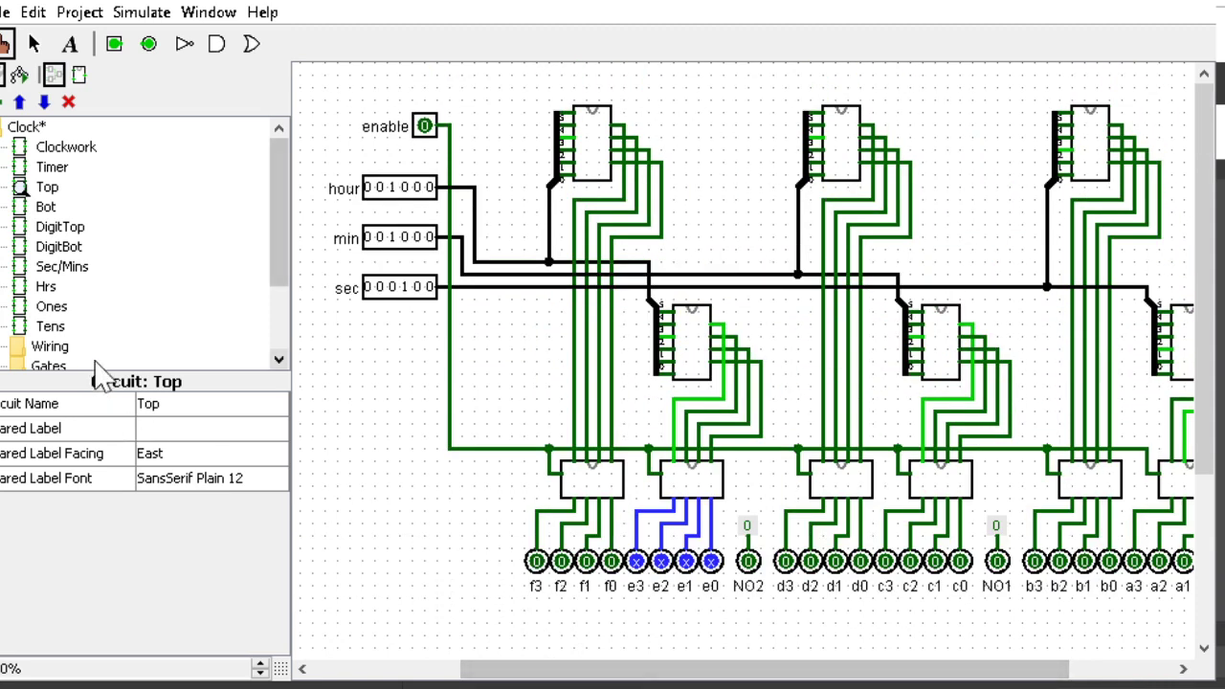
double_click(46, 206)
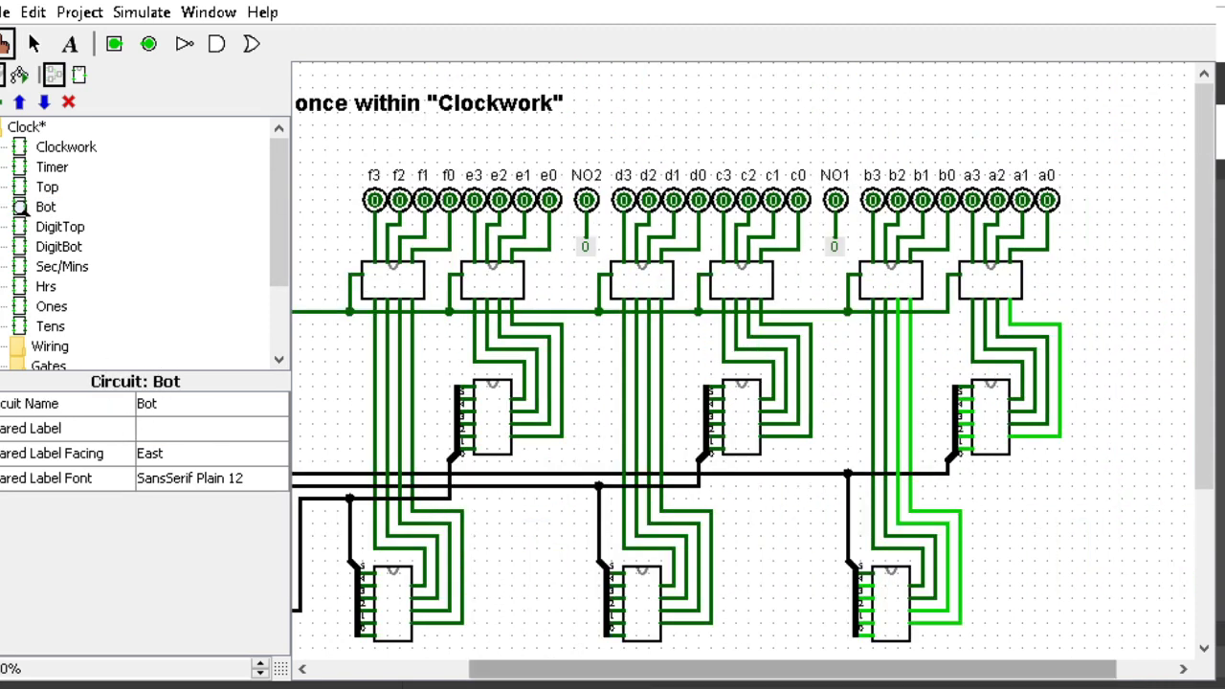
left_click_drag(793, 669, 648, 668)
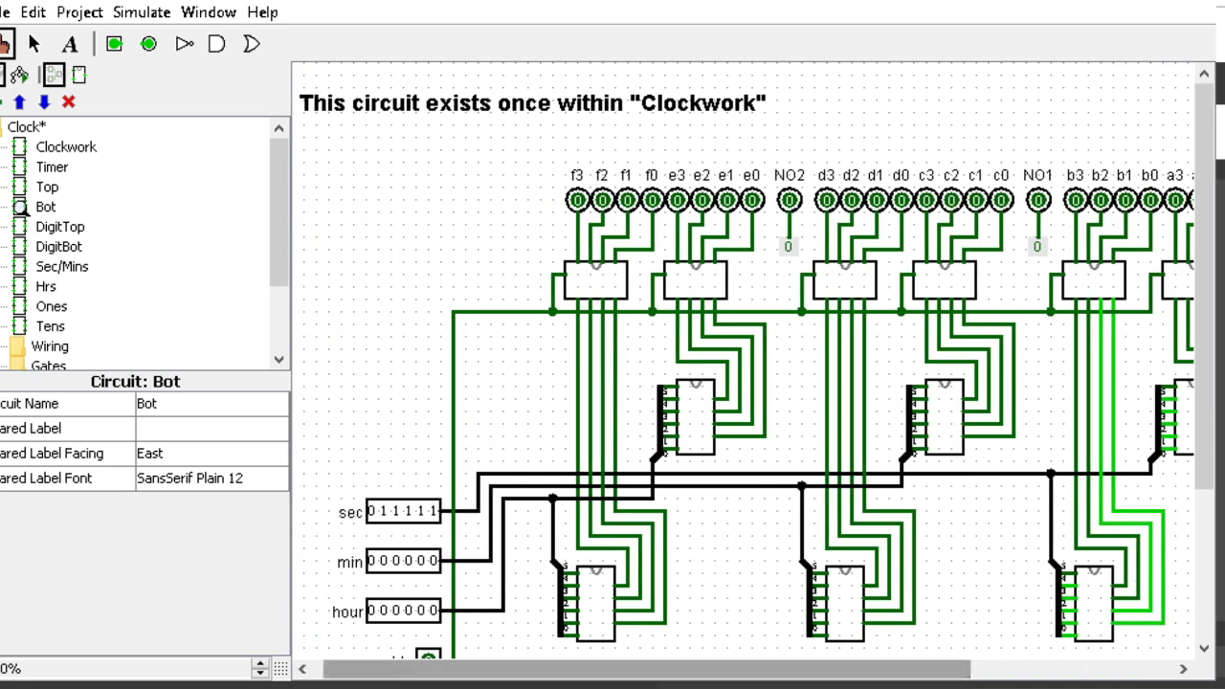
- Set the Bot circuit's min input to 010100 and its hour input to 000010
left_click(383, 561)
left_click(406, 561)
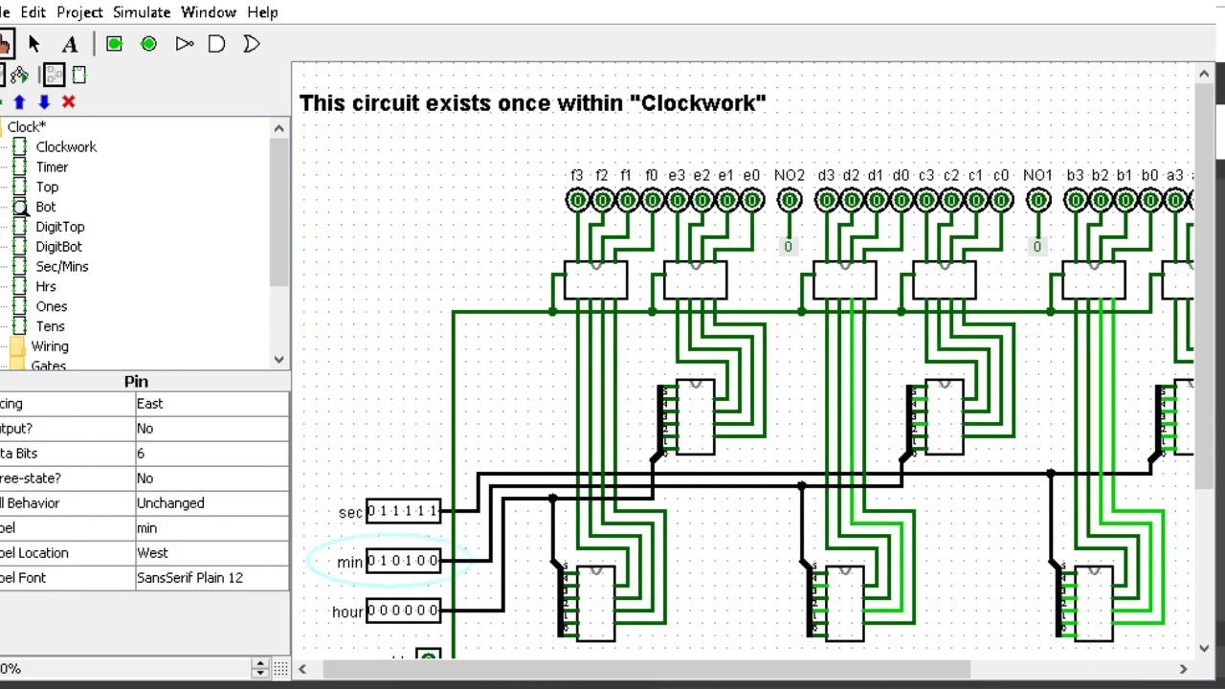
left_click(421, 610)
- Identify the block feeding Bot's f3 to f0 outputs, open the DigitBot subcircuit, and examine its gate logic from the d outputs downward
left_click(596, 282)
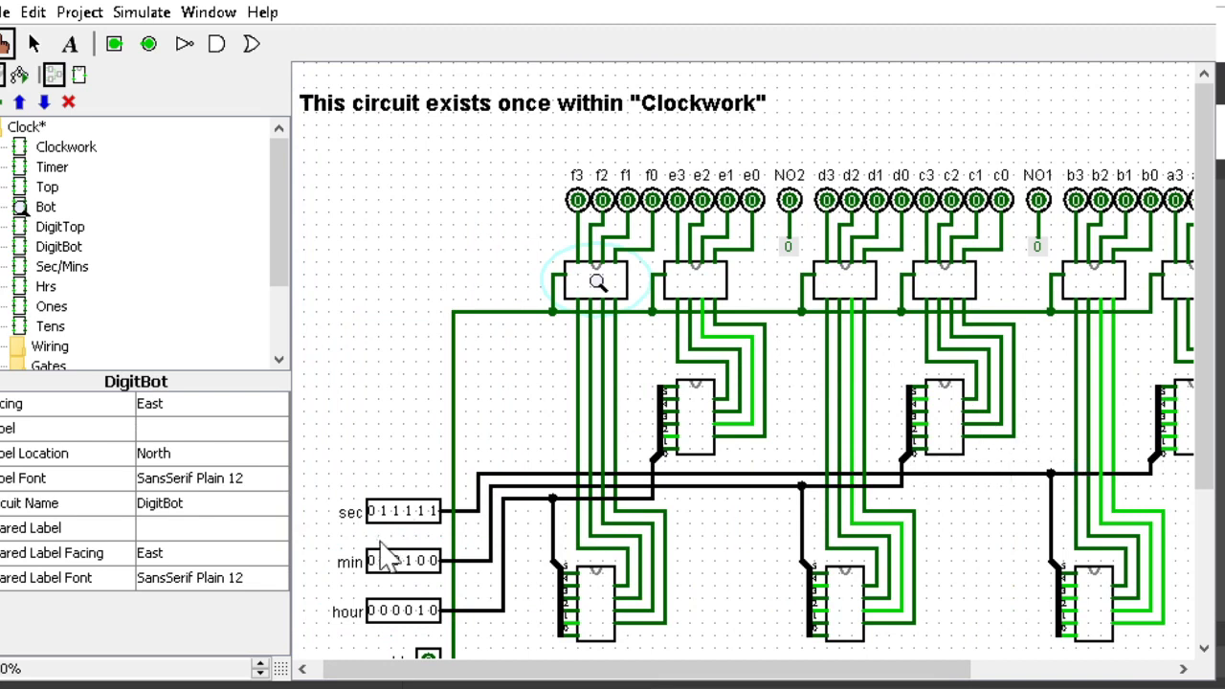
left_click(60, 247)
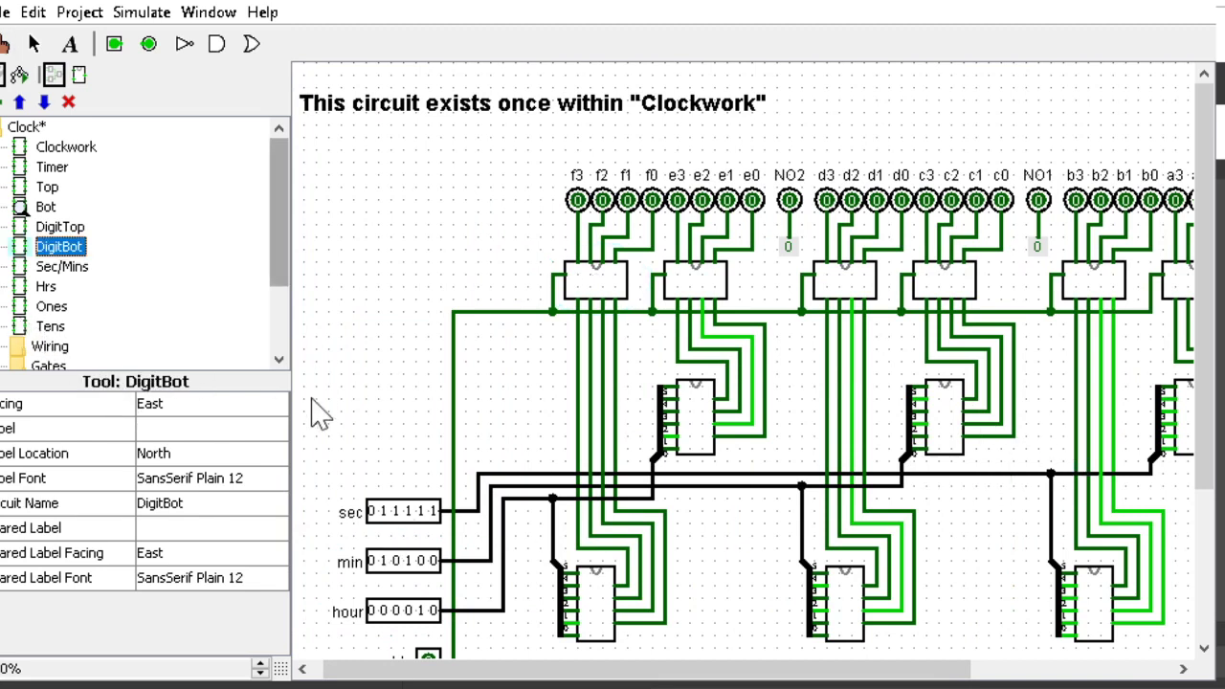
double_click(60, 247)
scroll(747, 360, "down", 12)
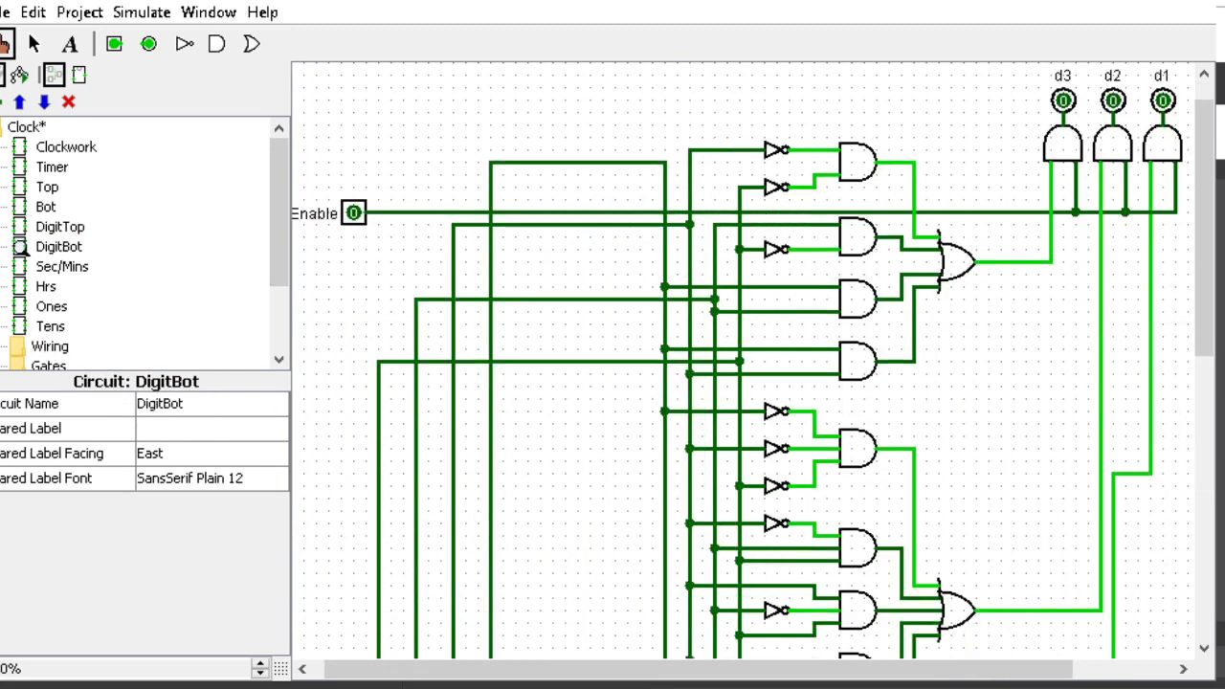
scroll(746, 360, "down", 7)
scroll(746, 360, "up", 19)
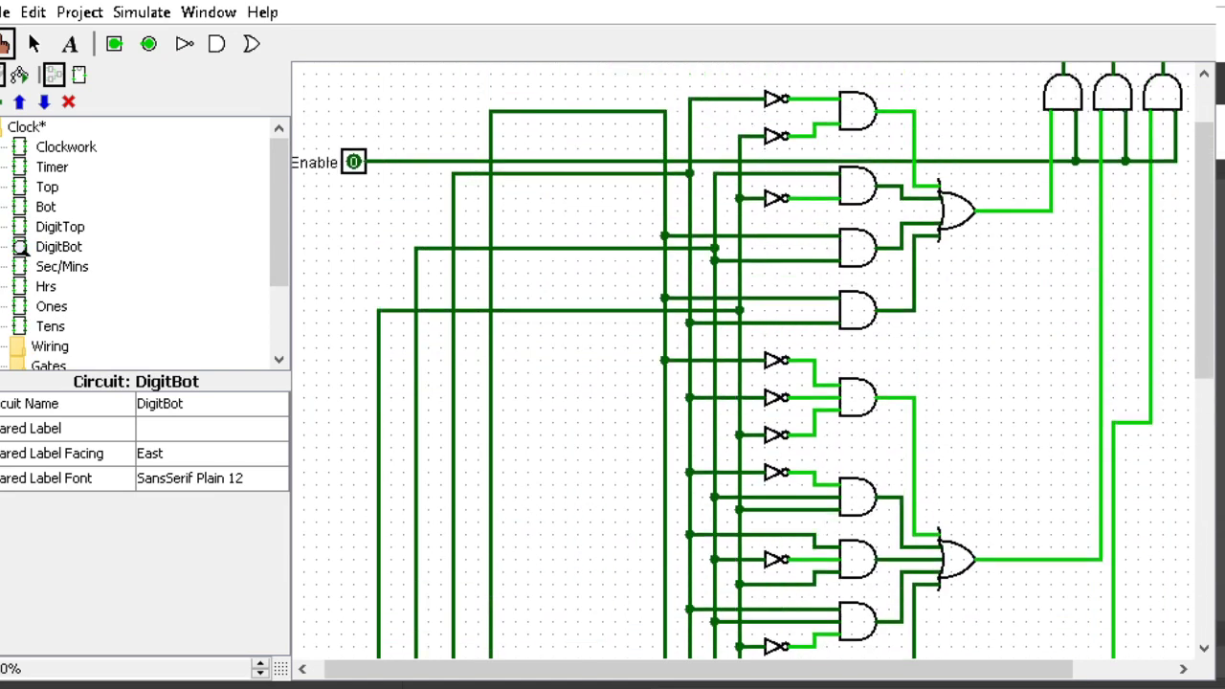
left_click_drag(669, 669, 651, 668)
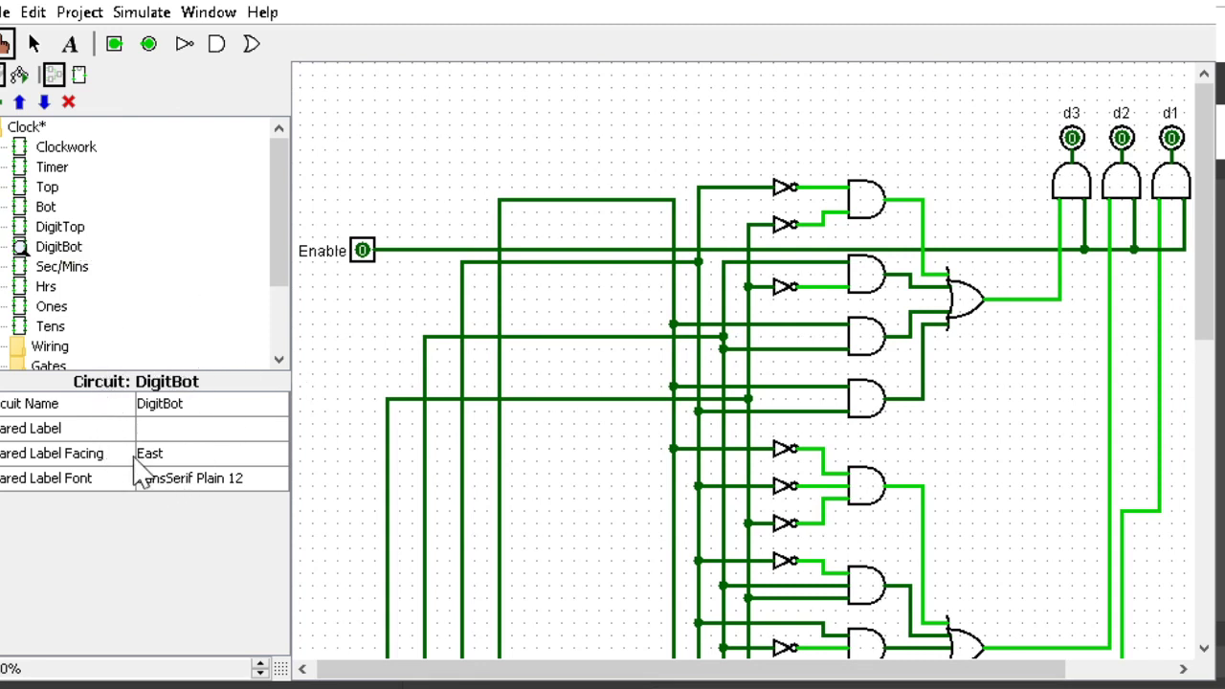
scroll(121, 454, "down", 2)
scroll(743, 360, "down", 6)
scroll(612, 631, "down", 3)
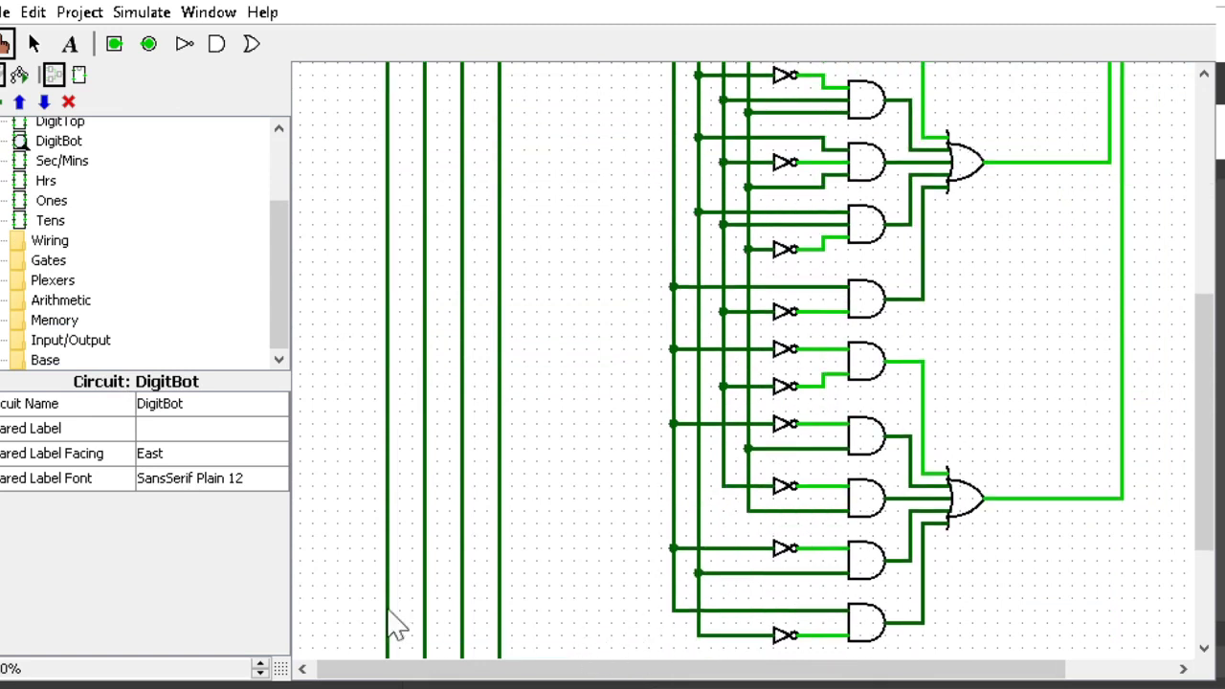
scroll(218, 448, "up", 2)
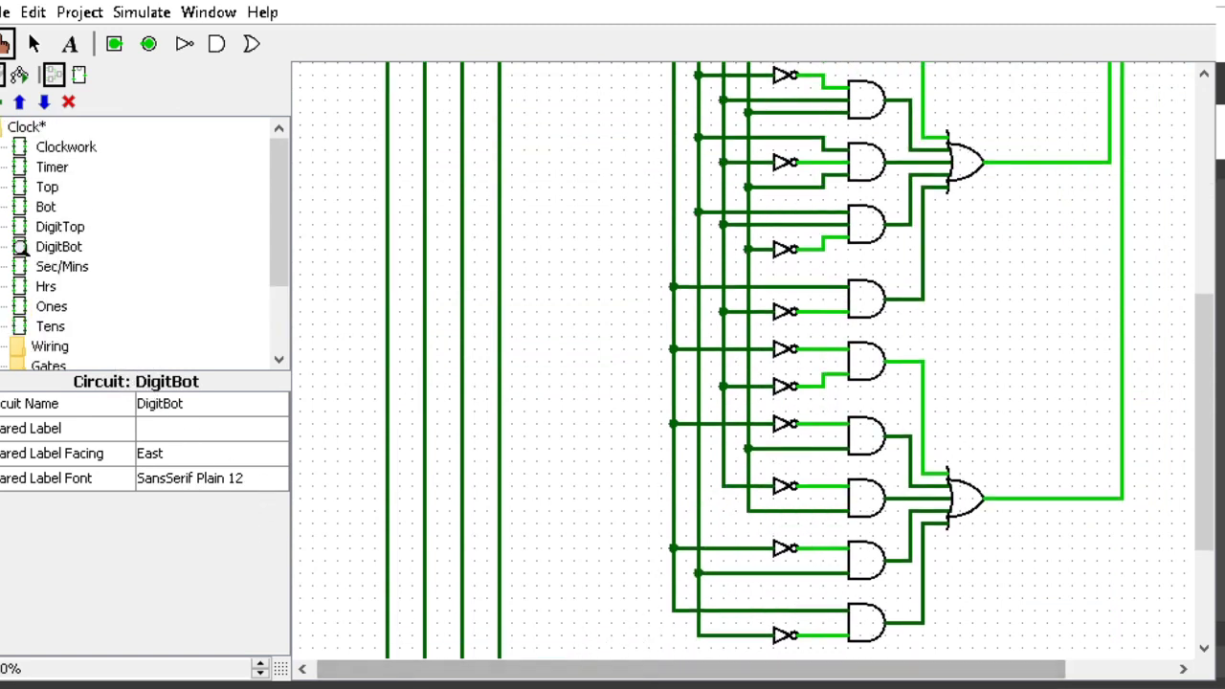